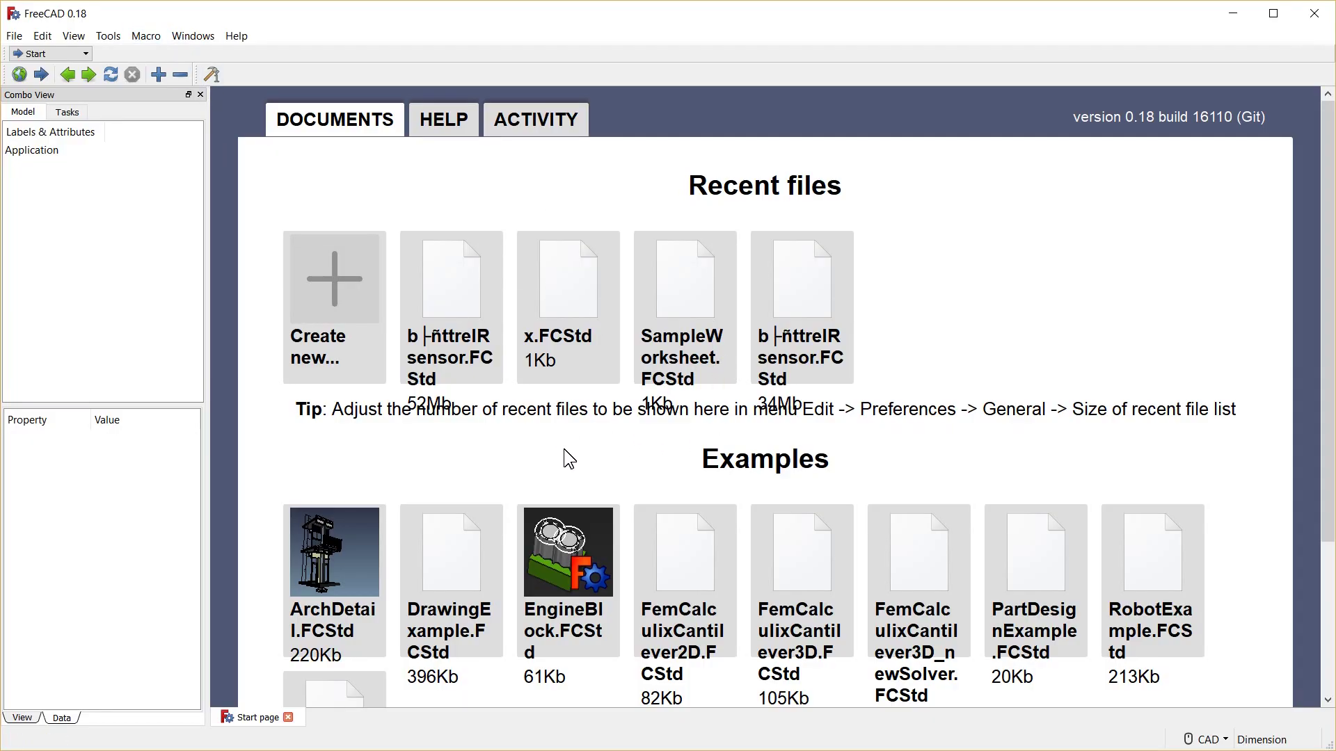
Close the Start page tab so that no document is open.
click(288, 718)
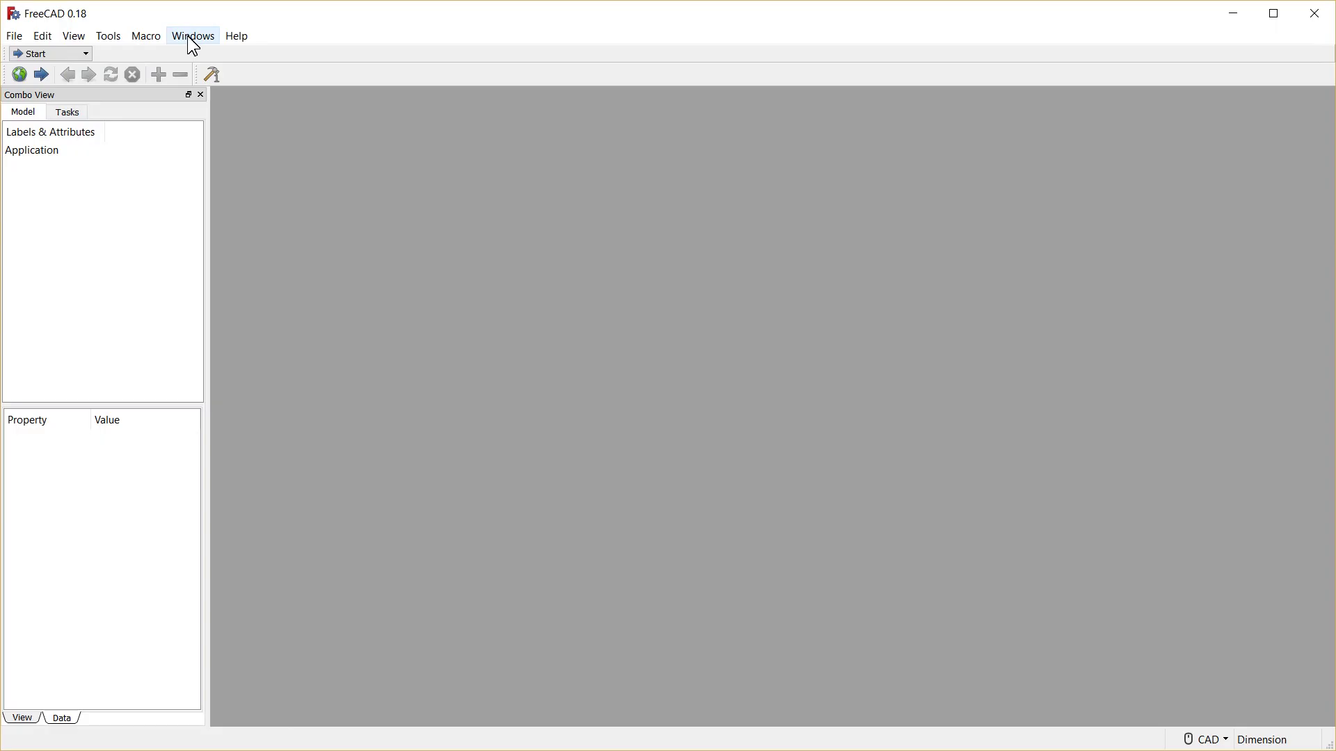
Execute the SettingsSheet.py user macro to create a blank Settings spreadsheet.
click(141, 42)
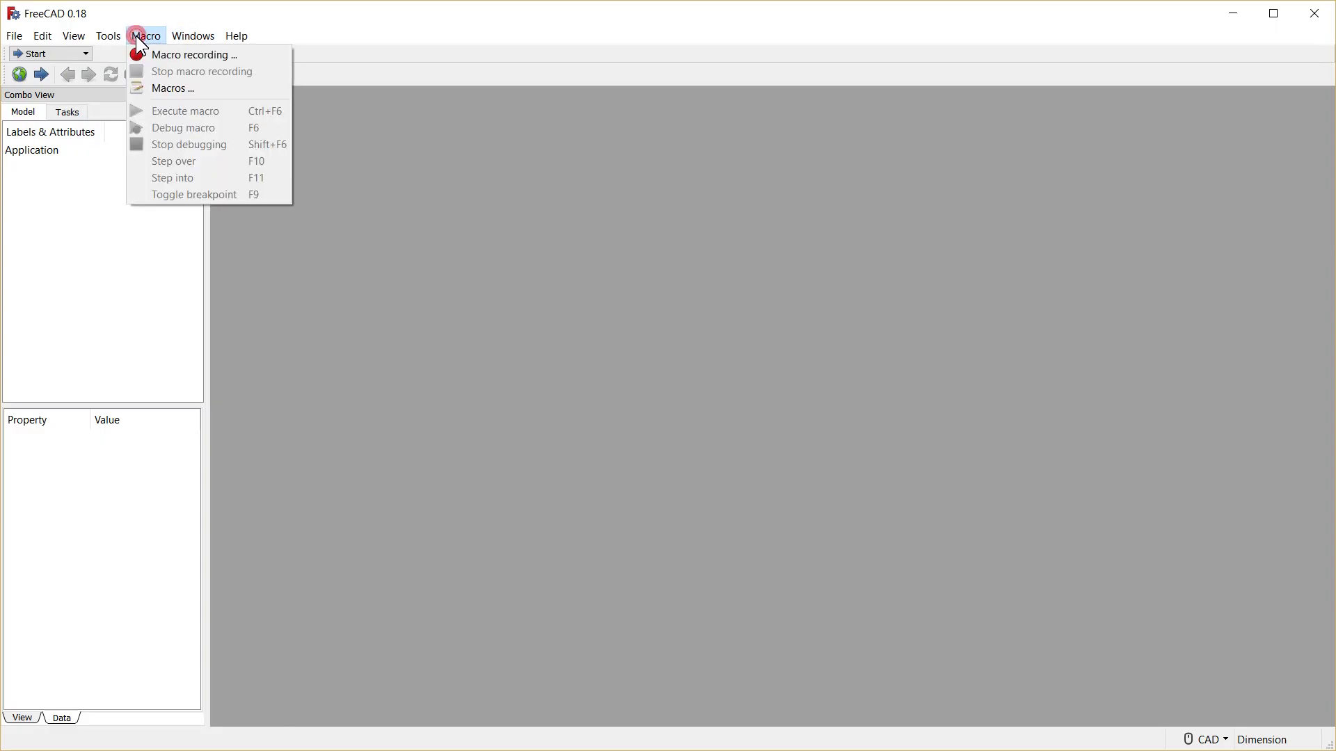
click(172, 89)
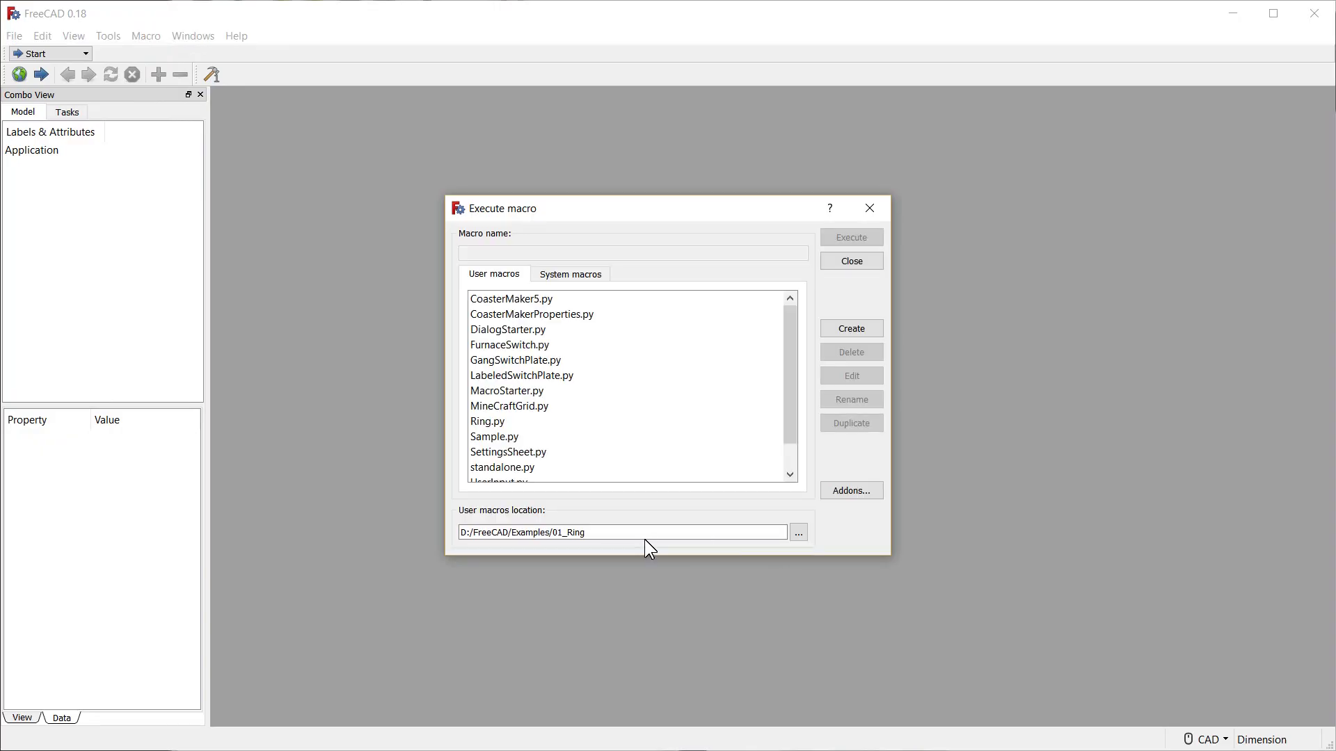
drag(462, 533, 593, 544)
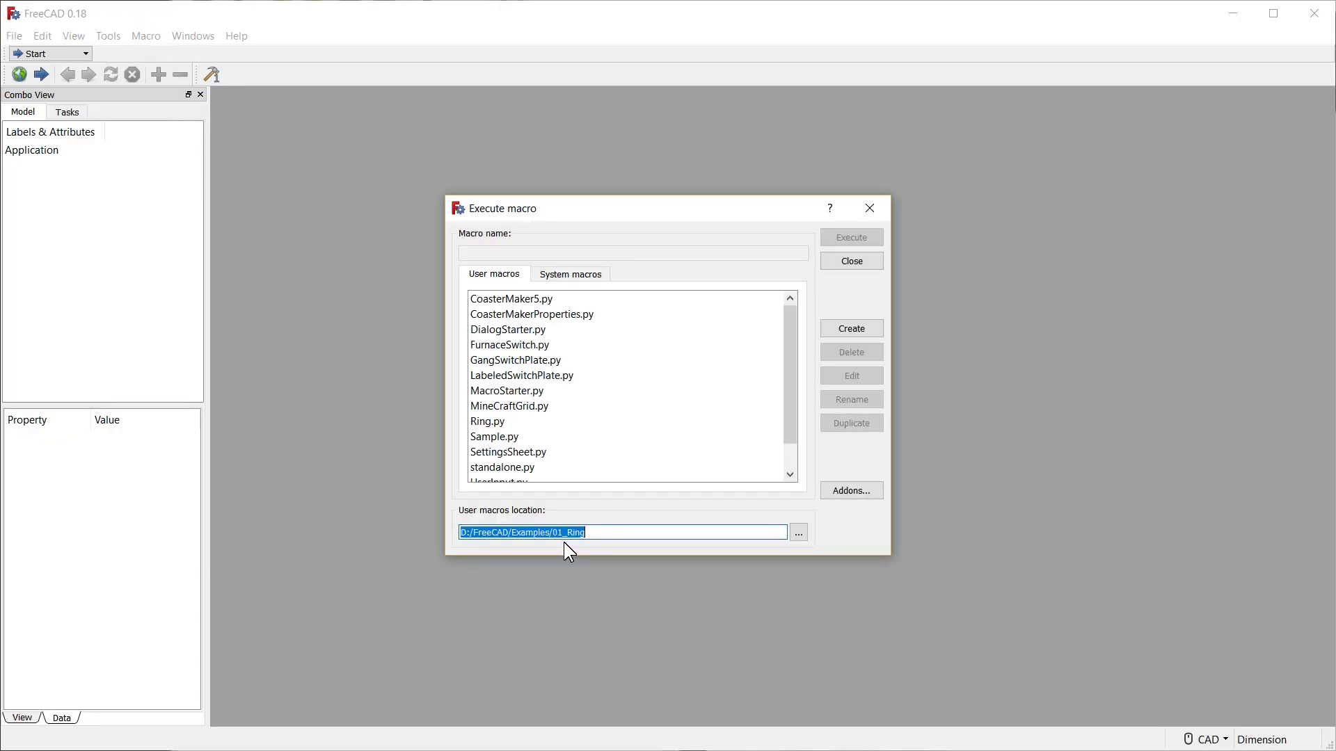
click(503, 436)
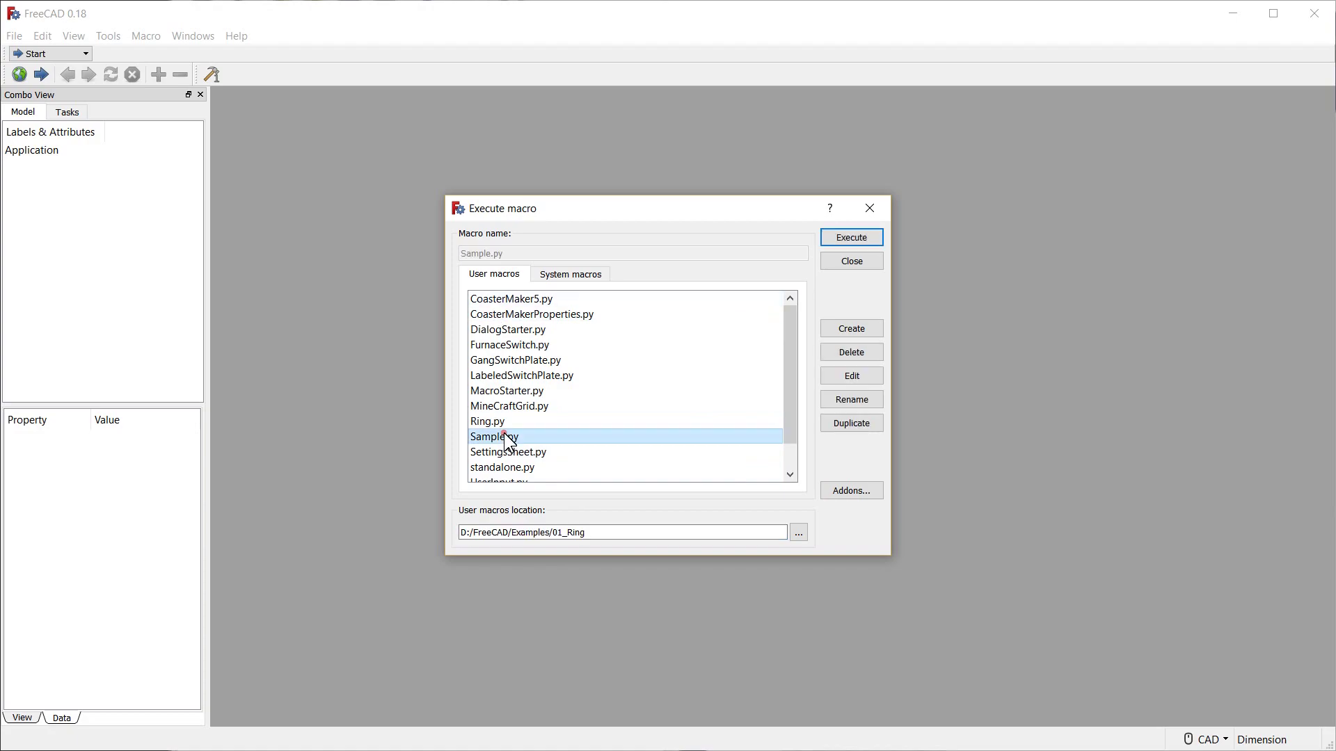
click(504, 453)
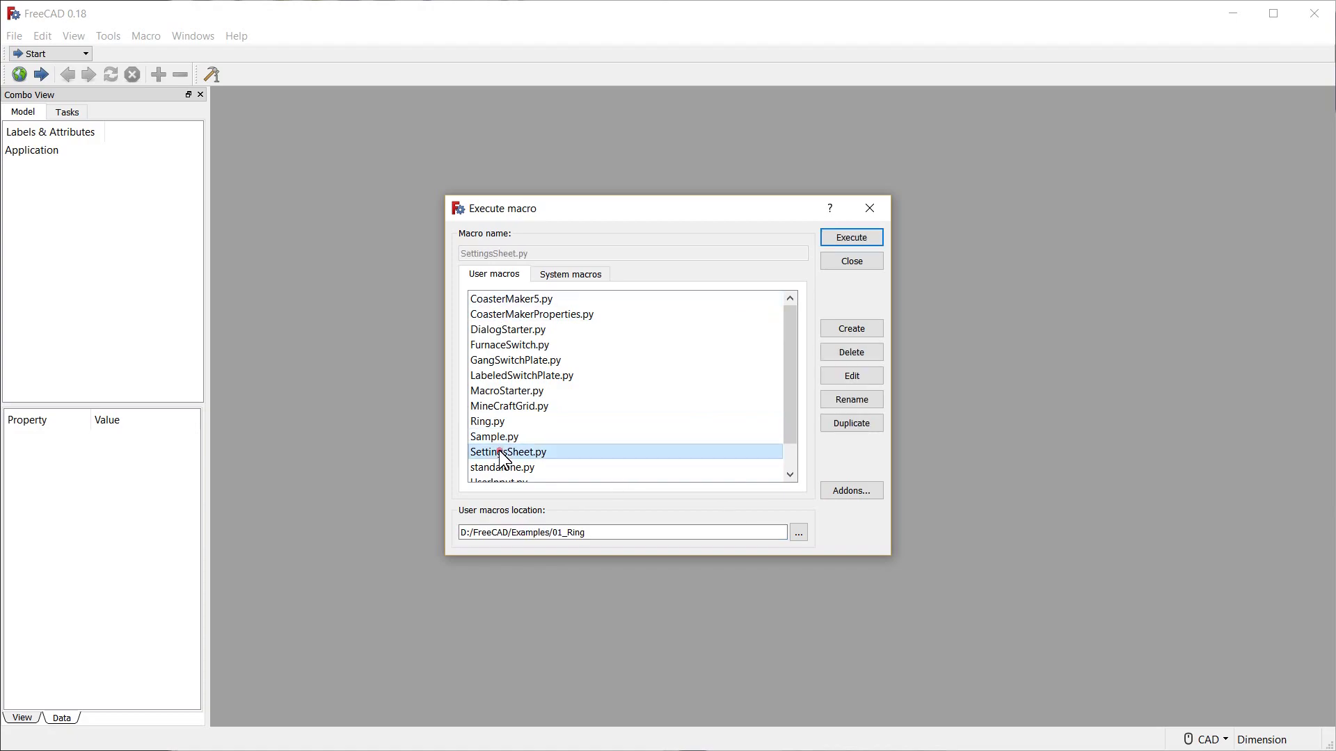
click(865, 237)
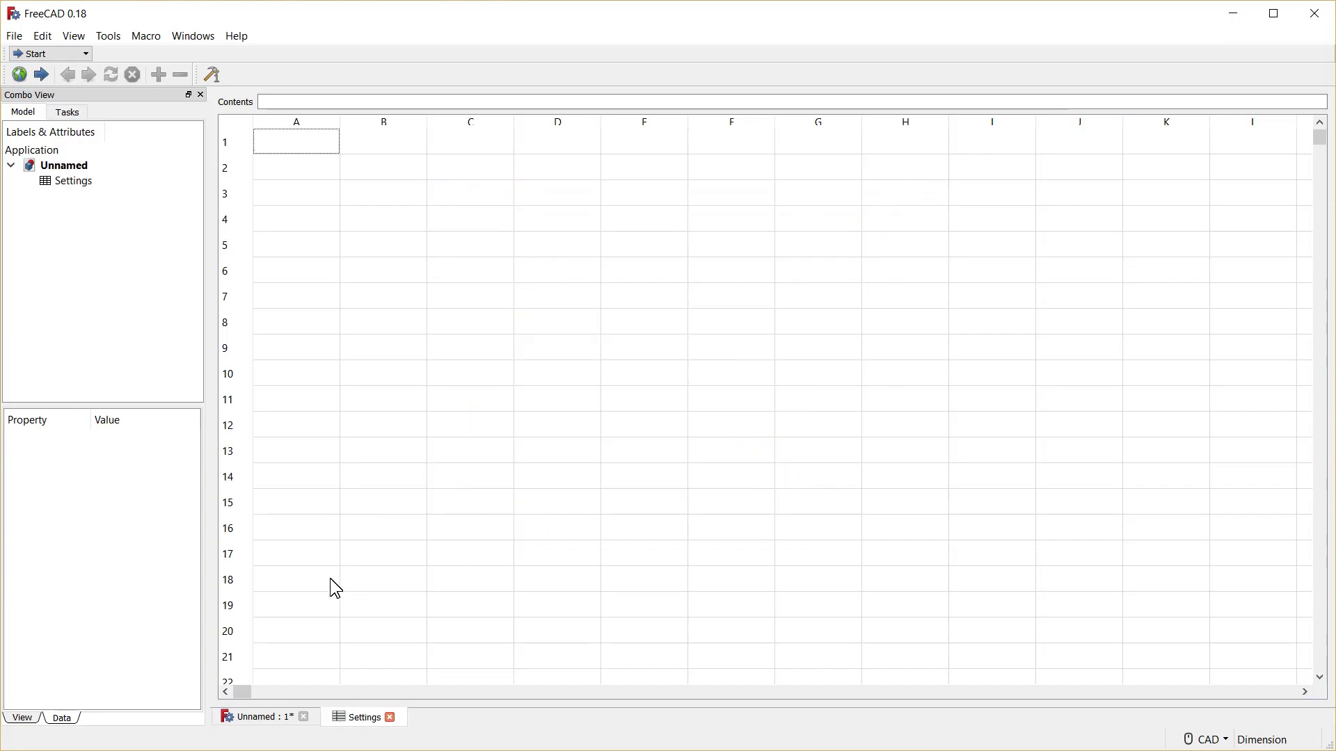
click(108, 33)
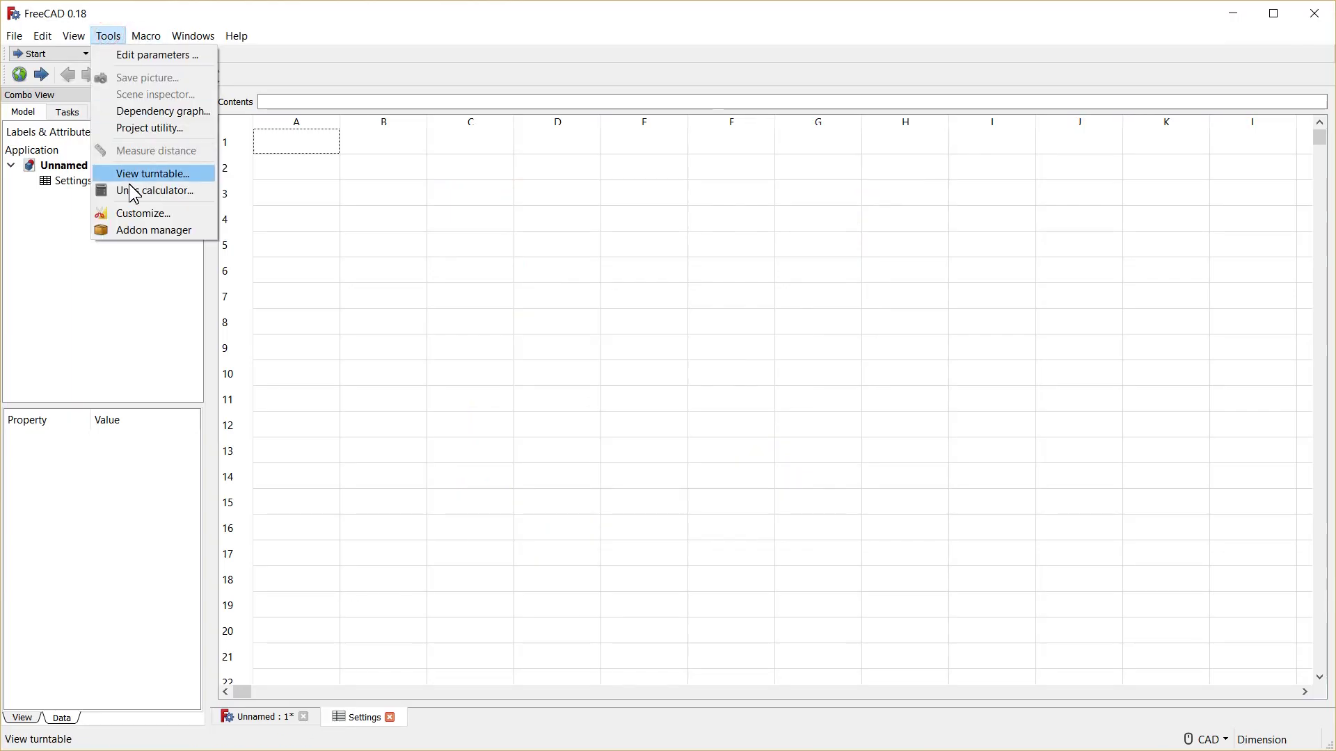
click(291, 30)
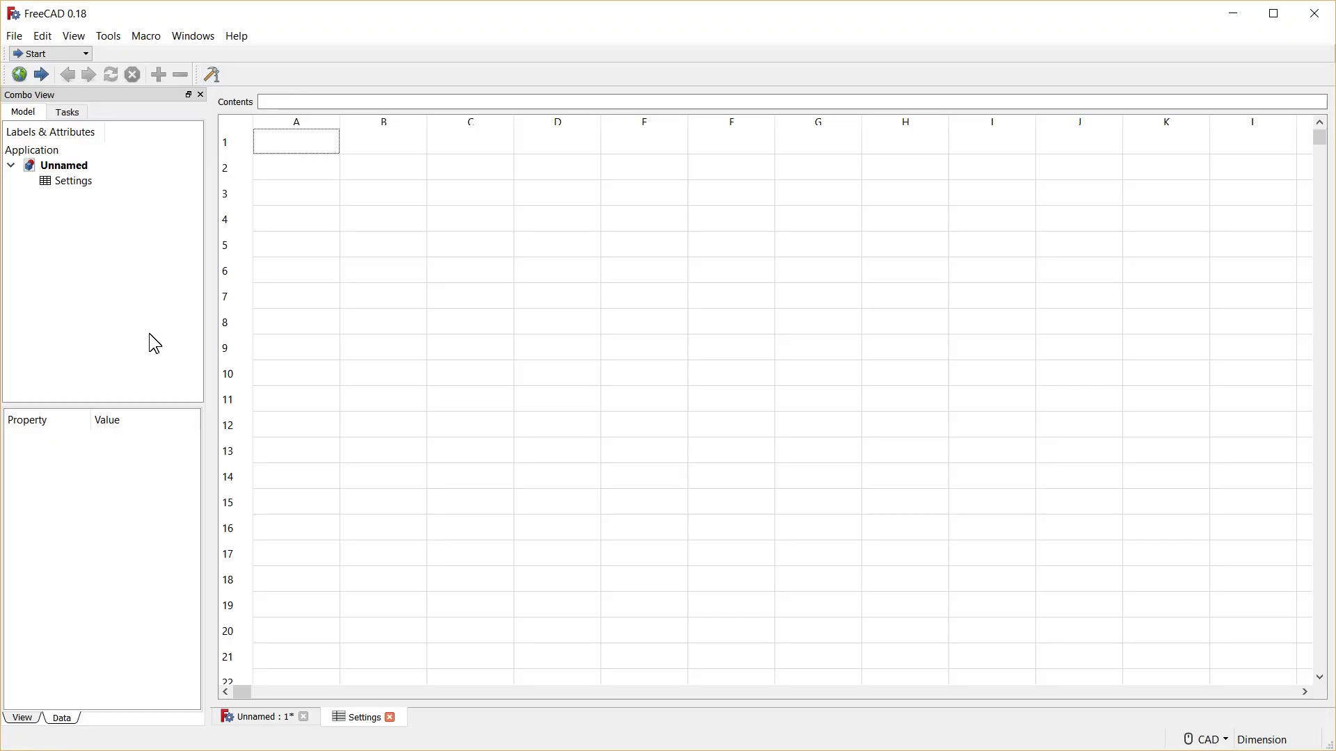
click(388, 148)
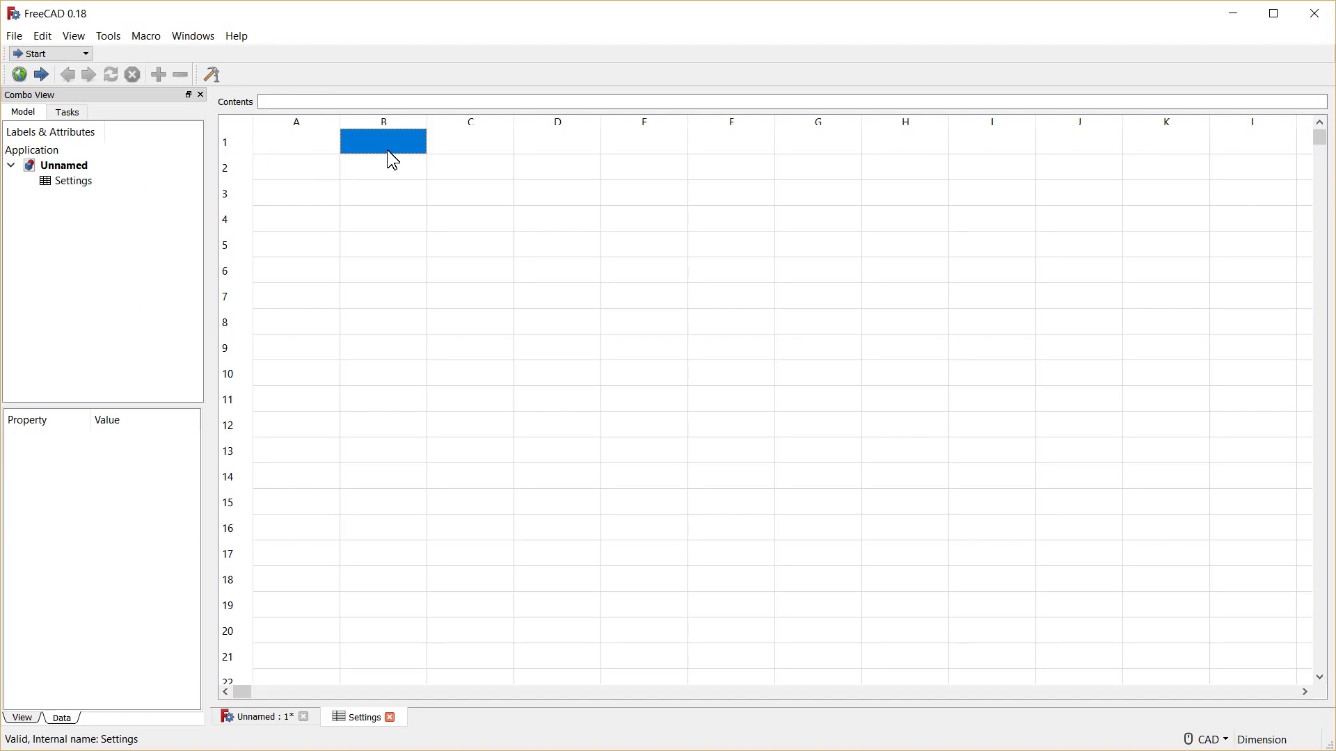
Enter the headers Radius, Height and Width in cells B1 to D1.
text(Rad)
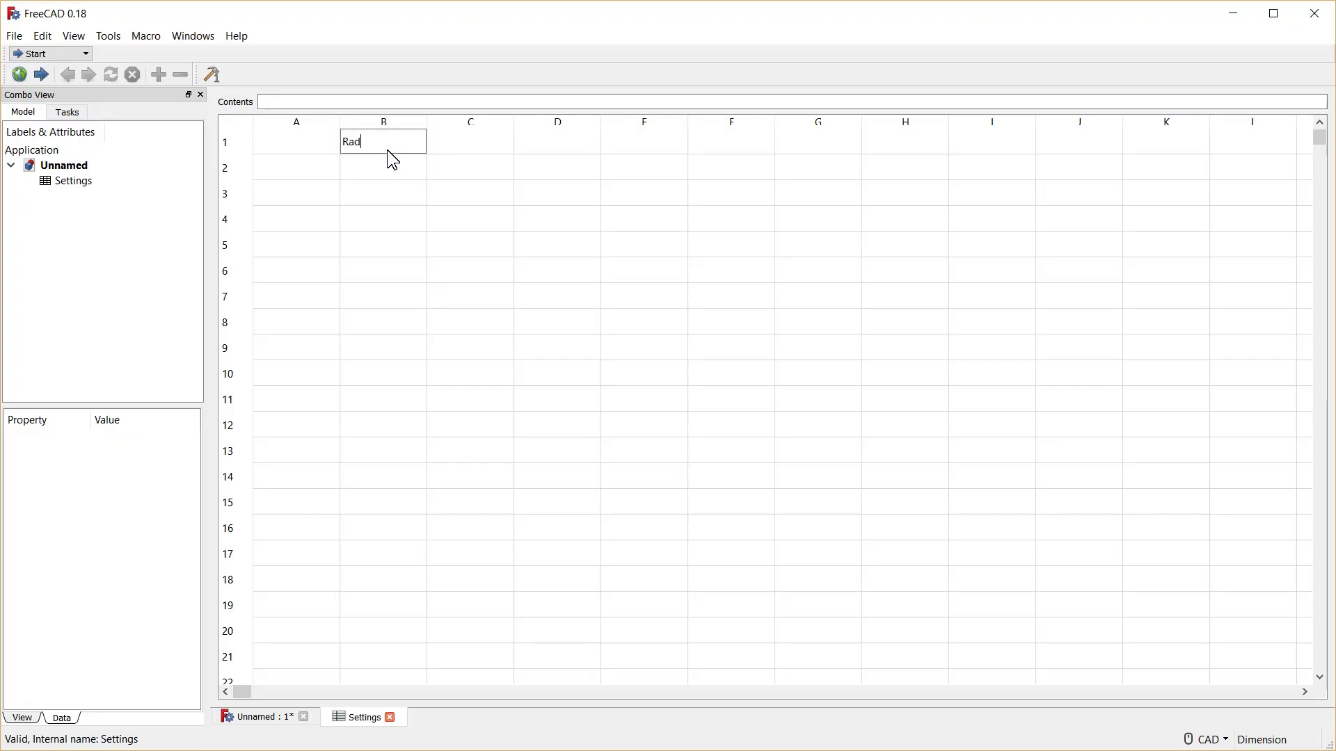
text(ius)
key(Tab)
text(Height)
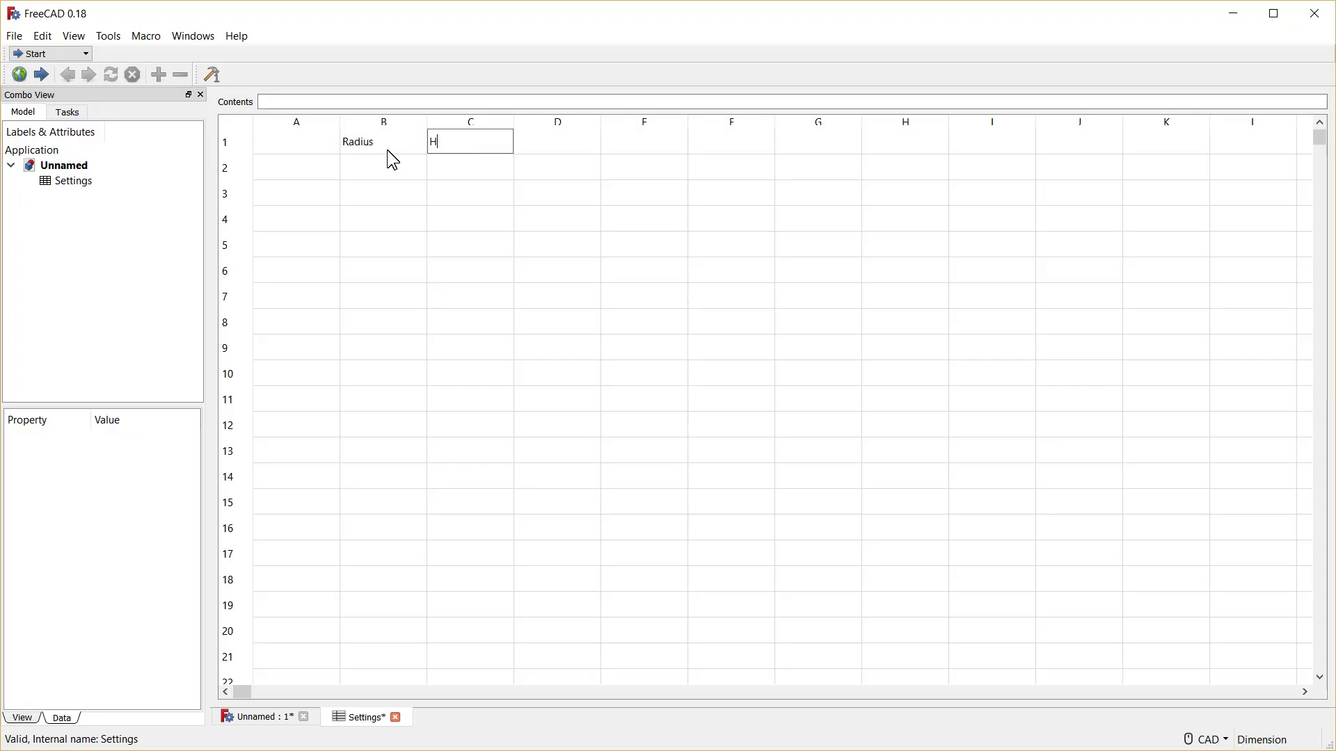
key(Tab)
text(Width)
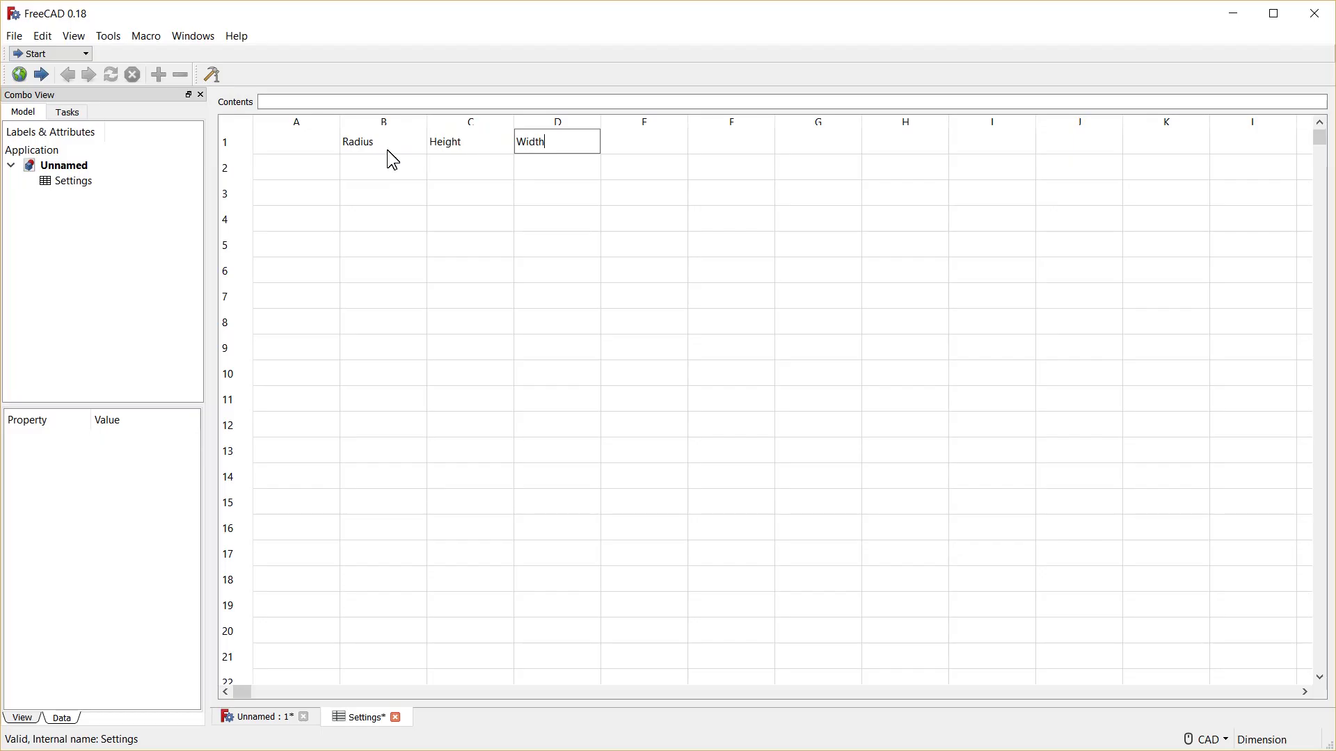
Fill row 2 with Ring in A2 and the values 10, 3 and 2.
click(330, 162)
text(Ring)
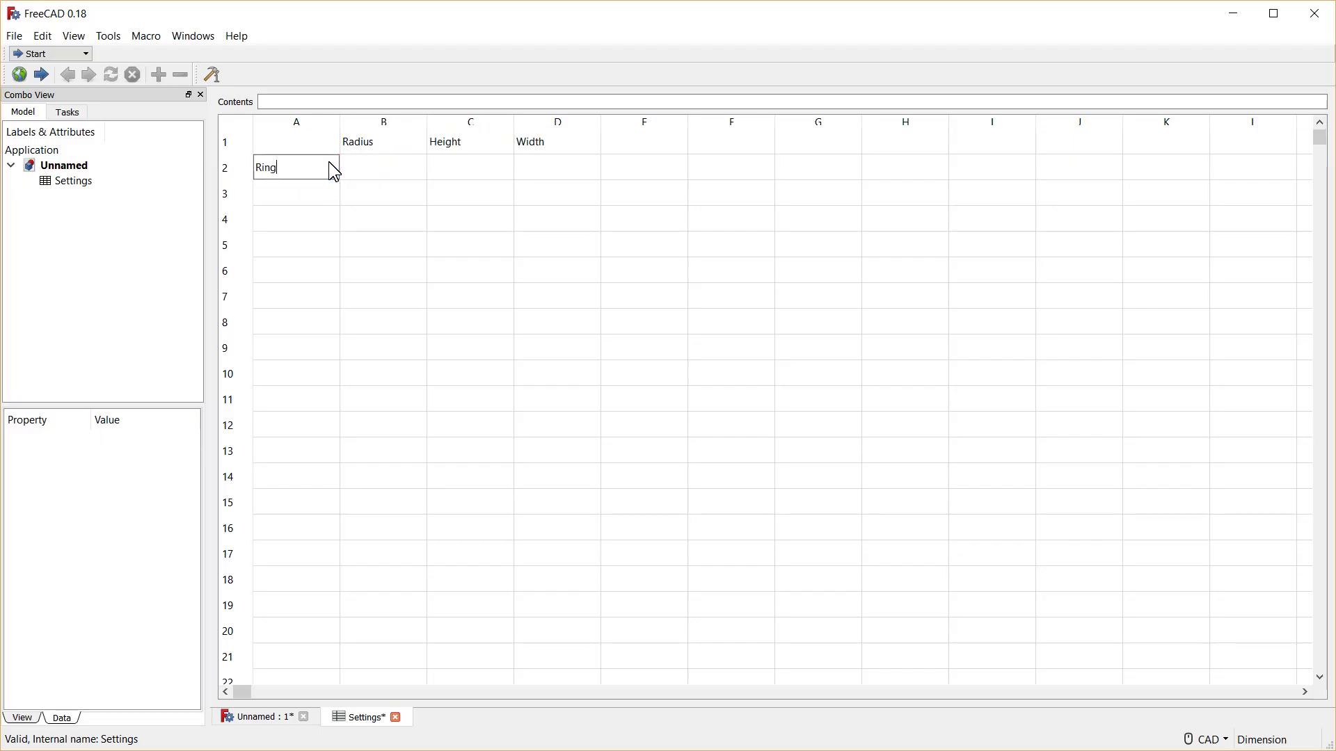
key(Tab)
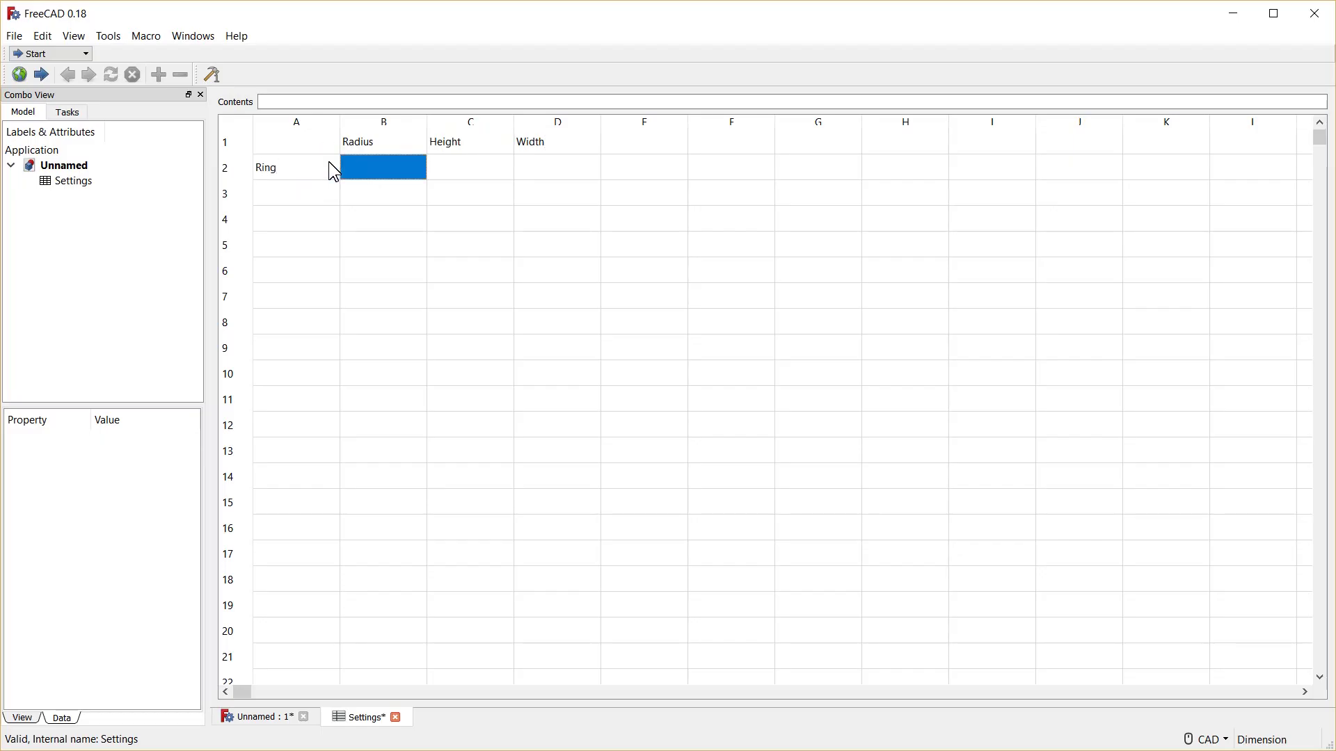
text(10)
key(Tab)
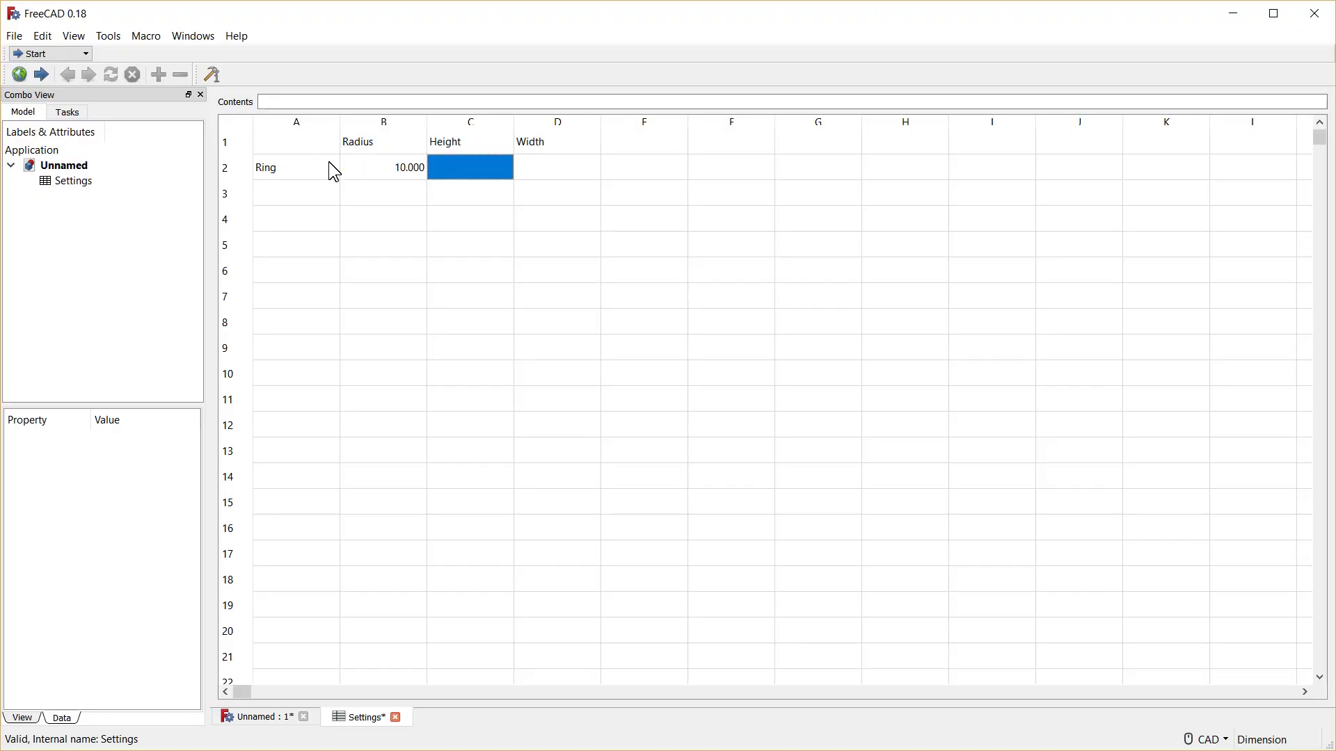
text(3)
key(Tab)
text(2)
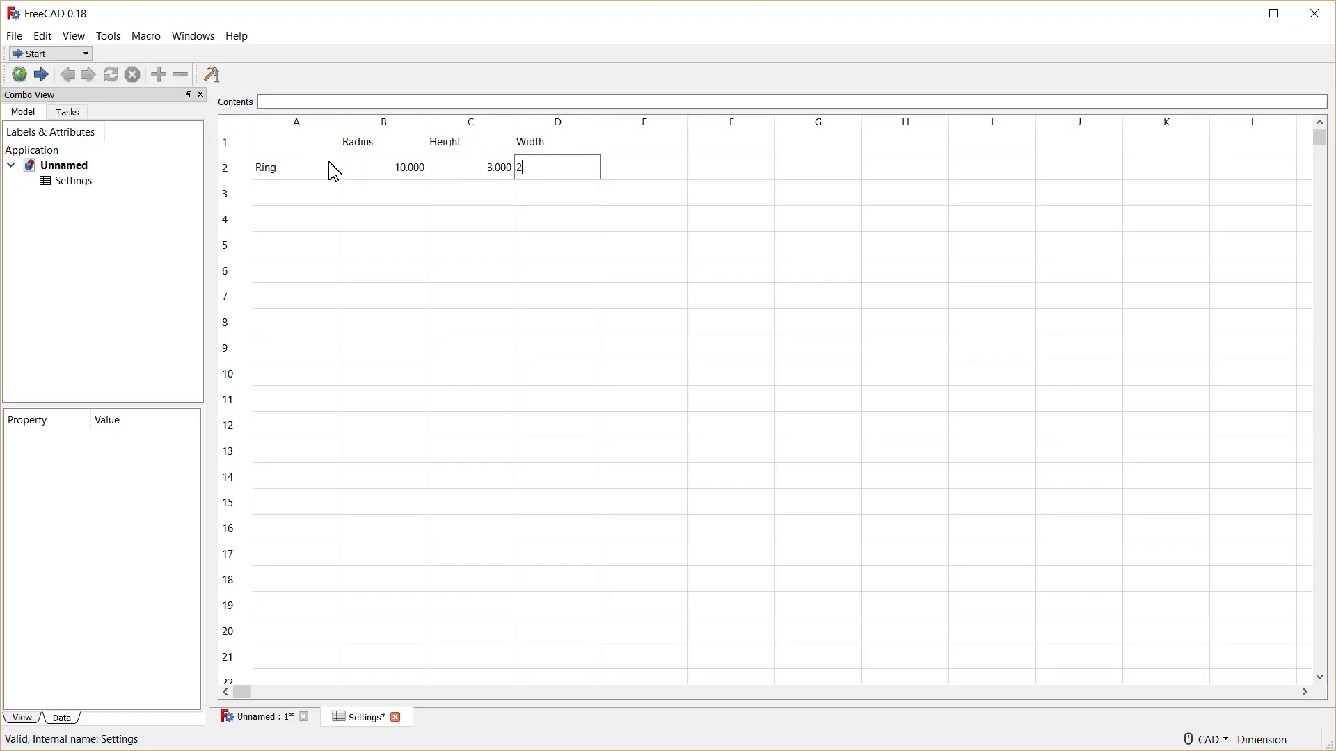
click(298, 218)
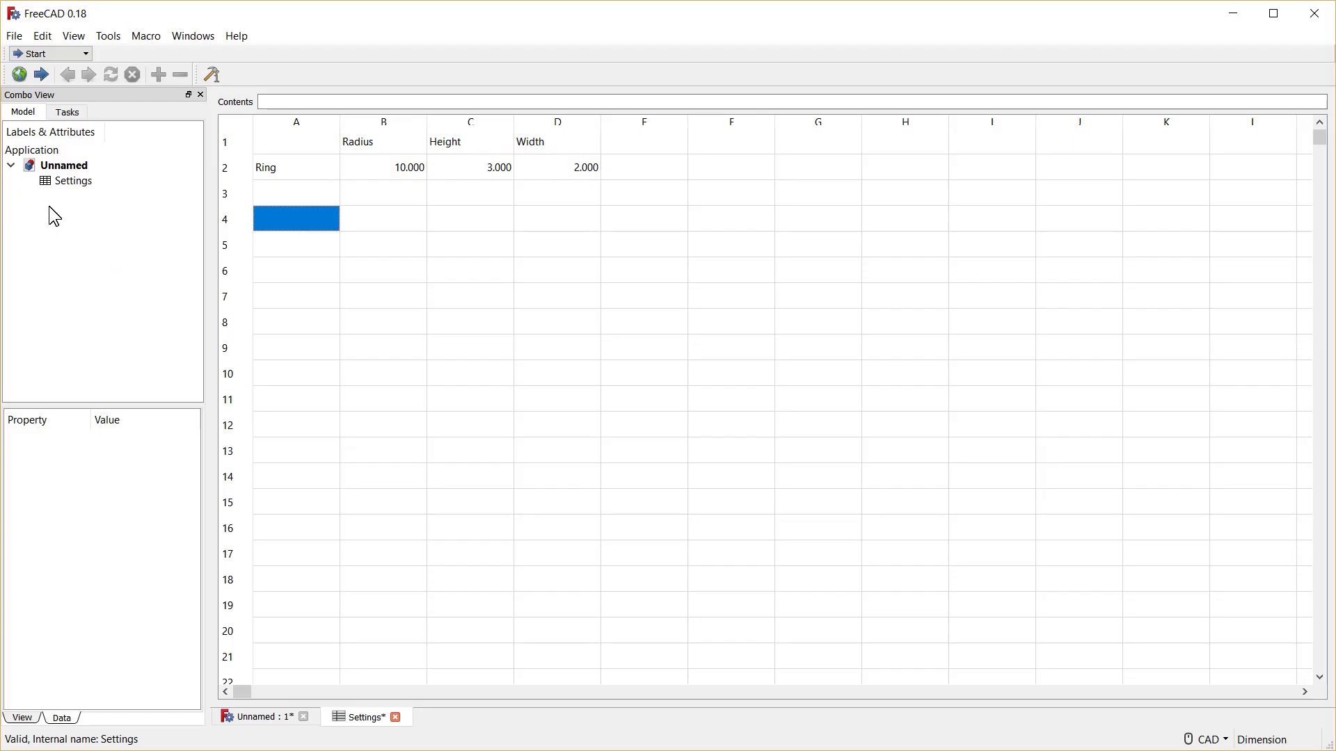
Run the Setting Sheet macro to expose Ring Radius 10, Ring Height 3 and Ring Width 2 as properties.
click(213, 75)
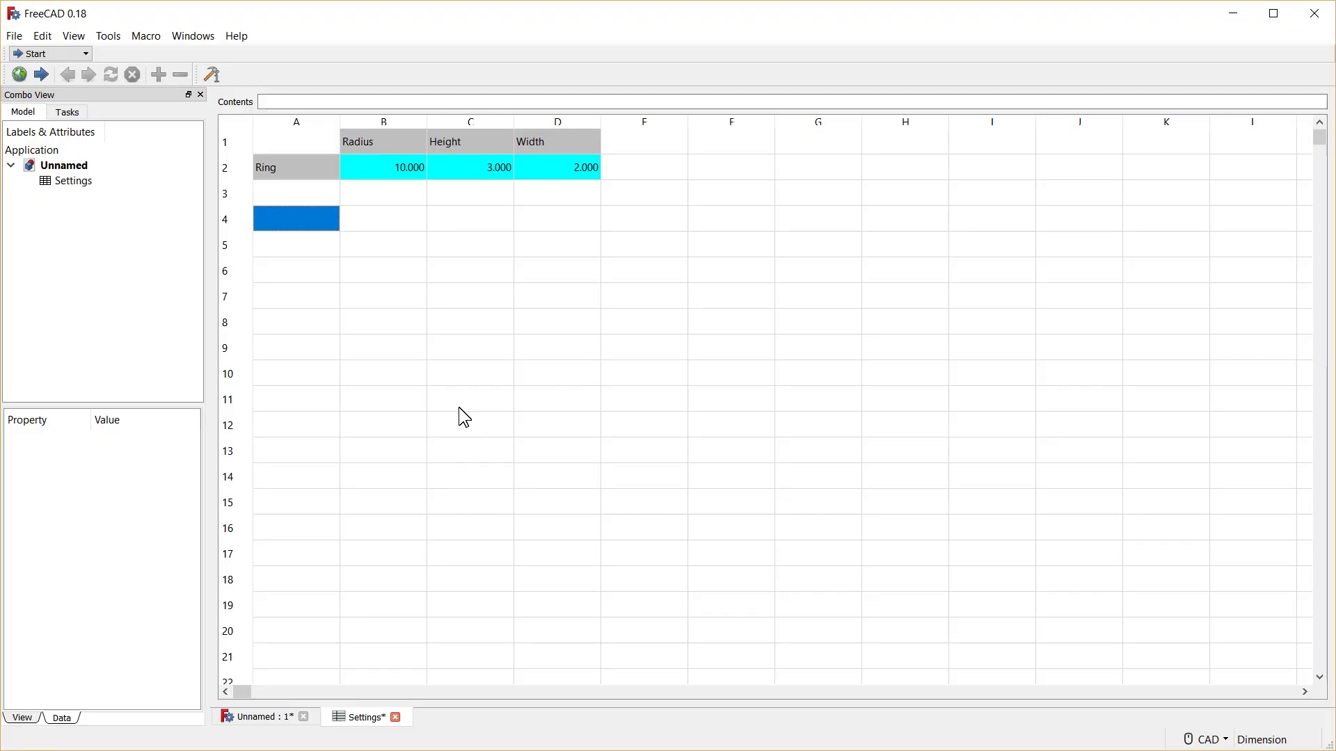
click(73, 182)
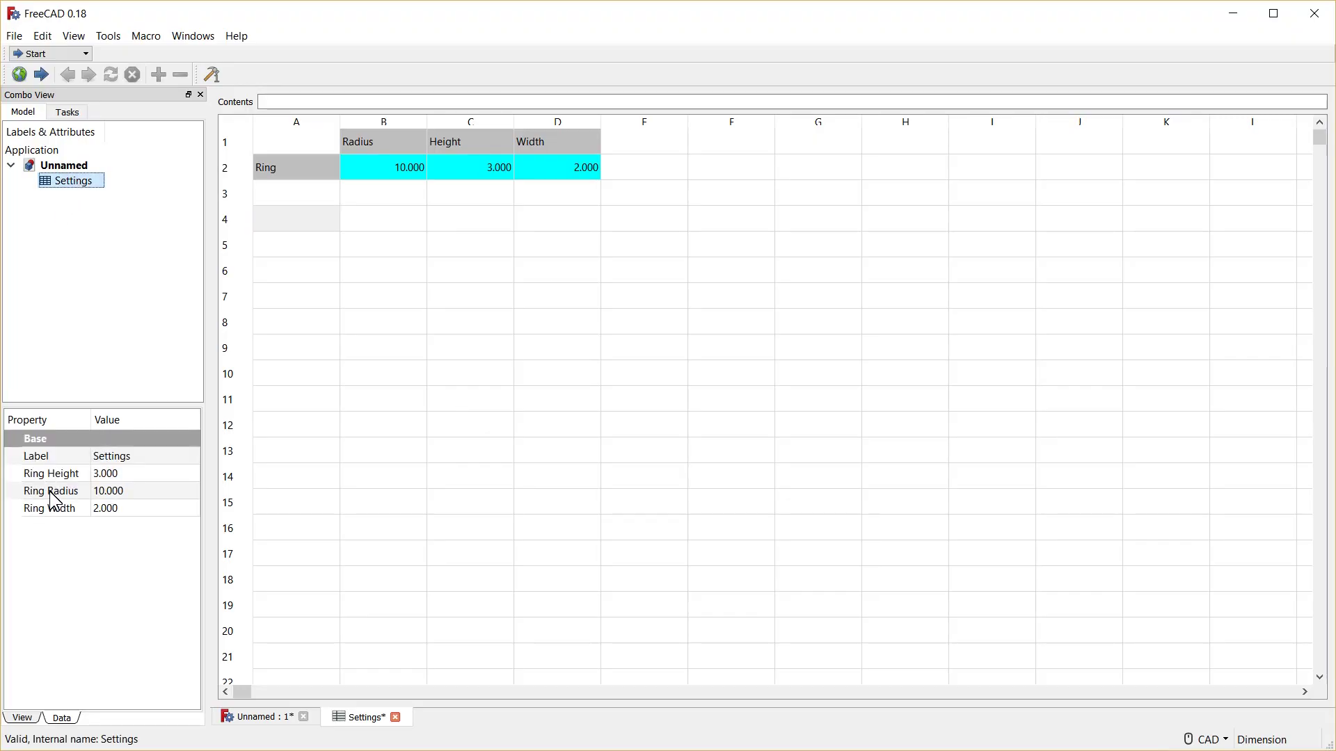
click(85, 54)
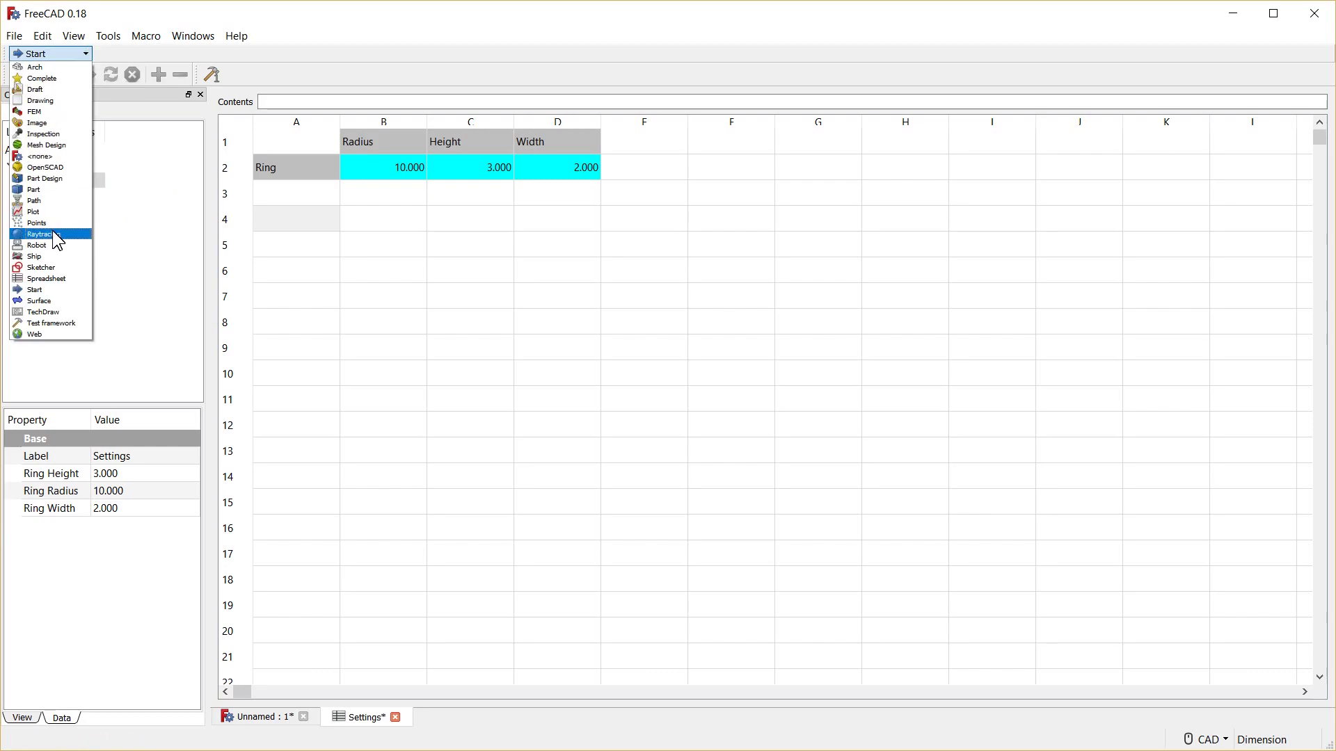
Switch to the Part workbench, add a cylinder and rename it RingBase.
click(35, 189)
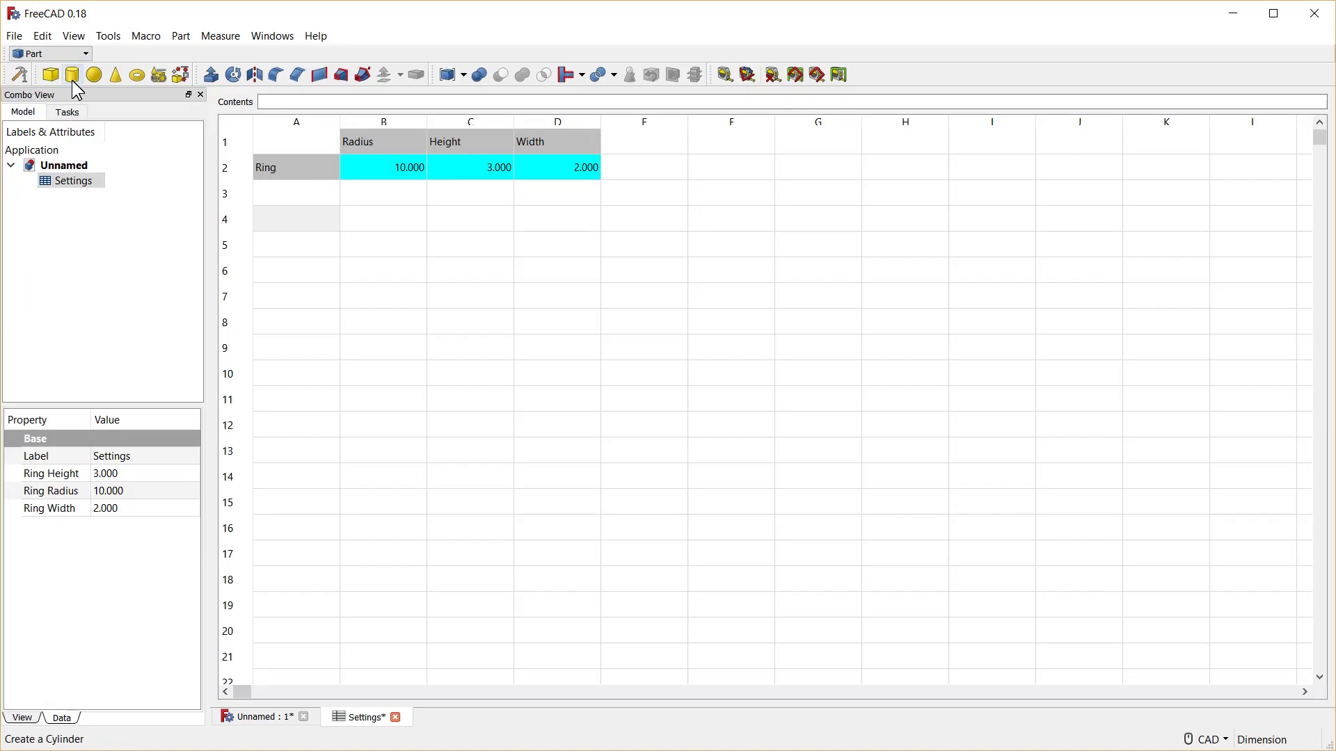
click(73, 81)
click(76, 197)
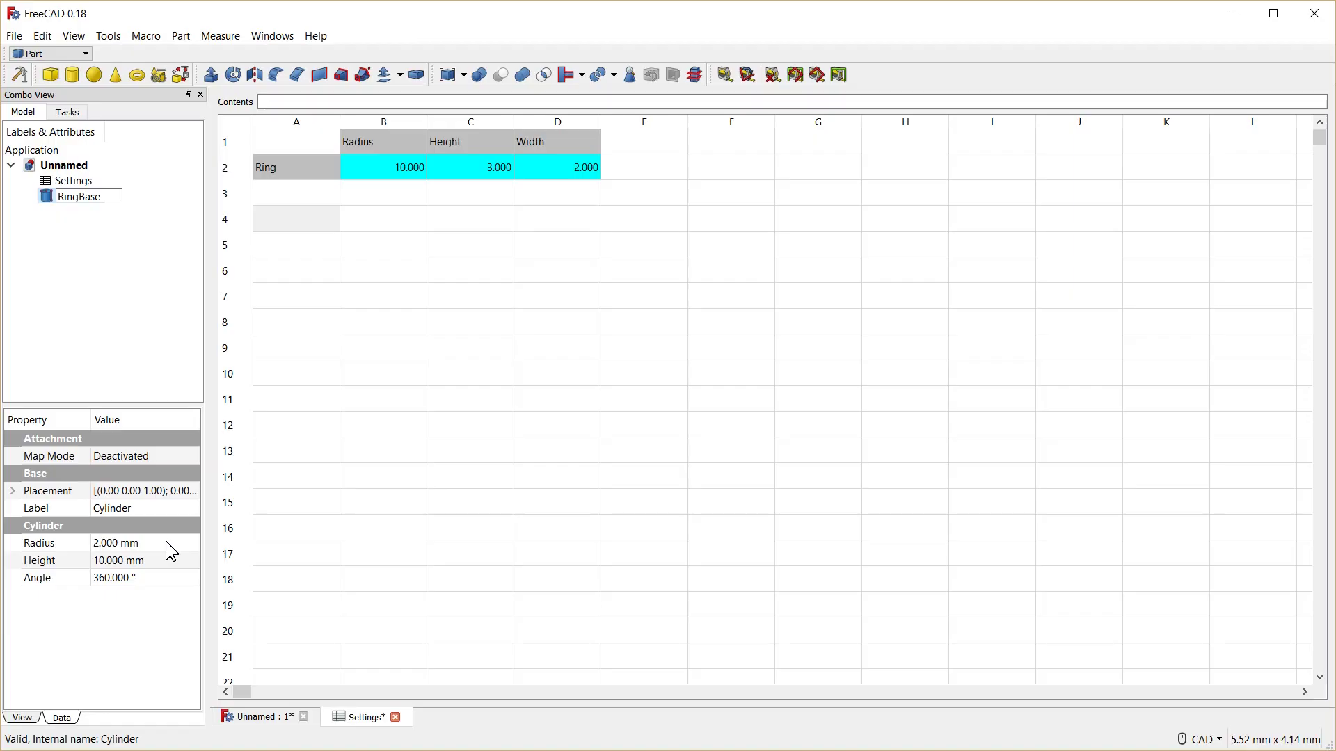
click(47, 250)
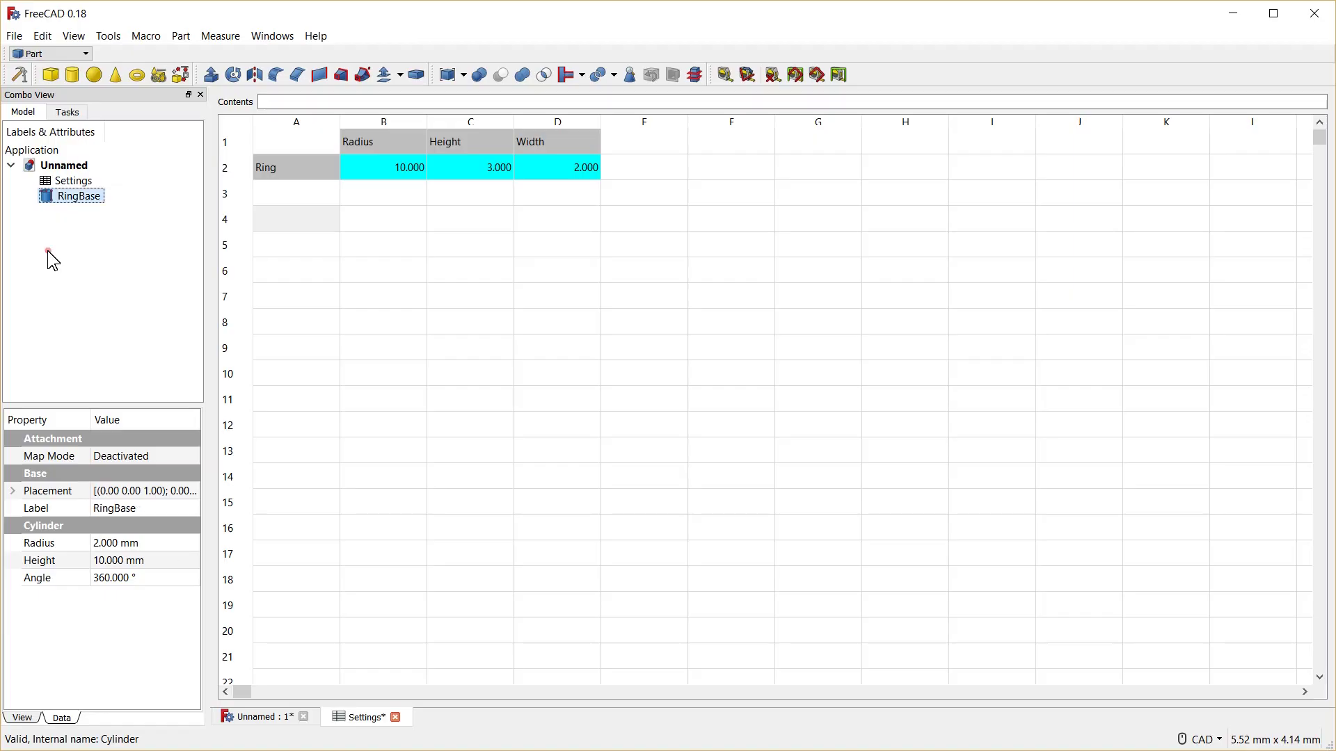
click(47, 197)
Link RingBase's Radius to the expression Settings.RingRadius (10 mm).
click(156, 544)
click(179, 543)
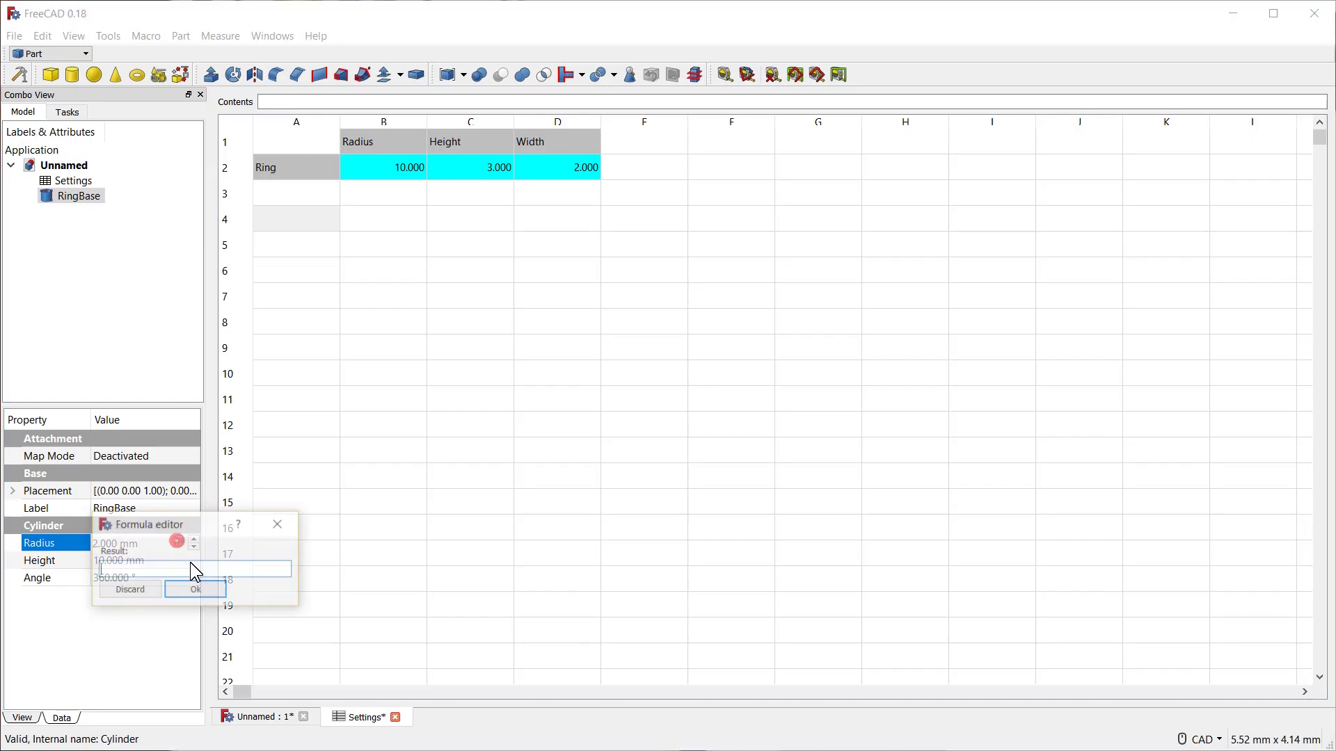
text(Sett)
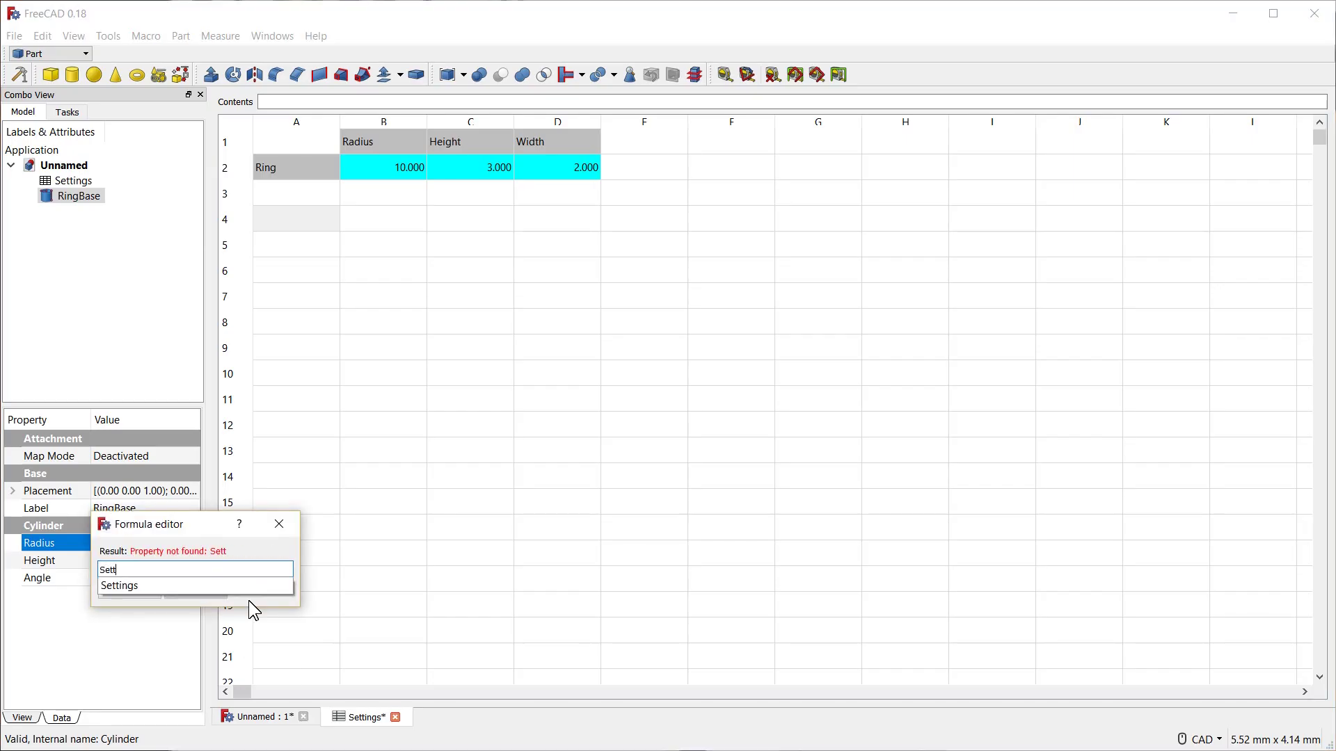
text(ings.R)
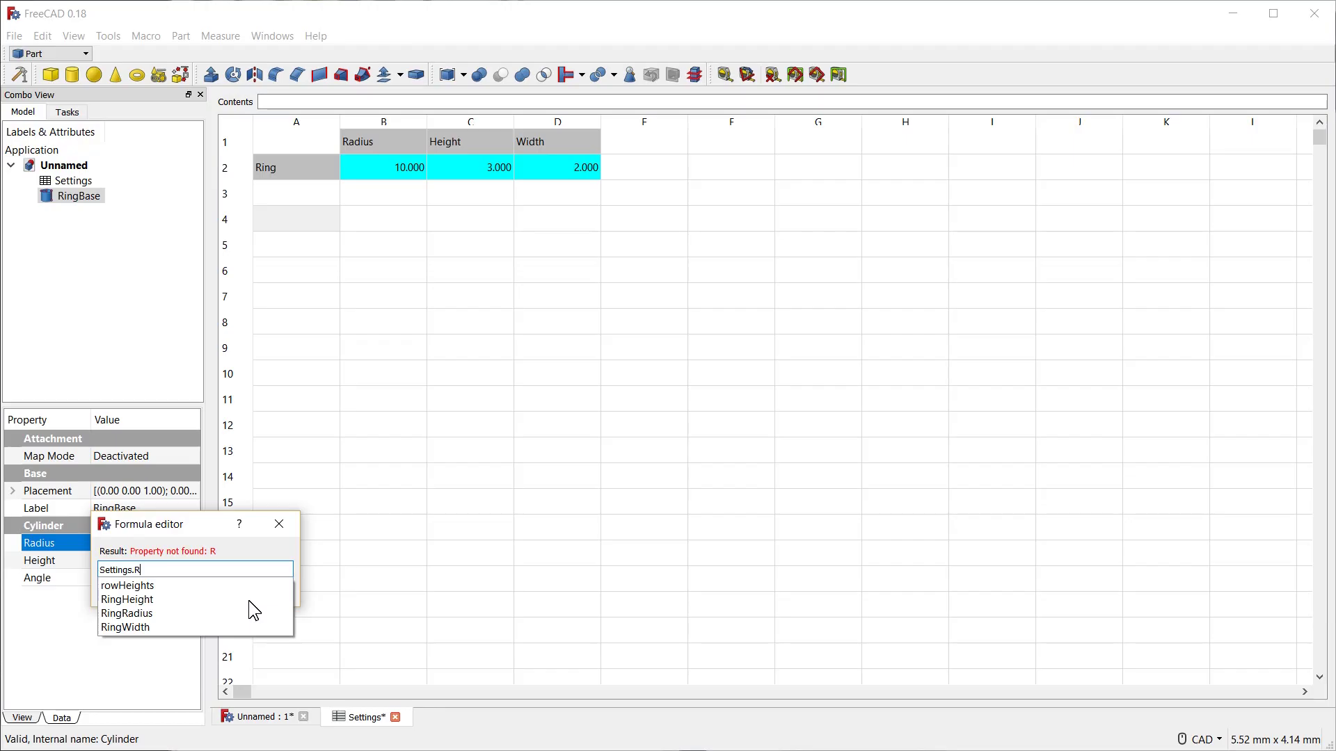
text(ingRadius)
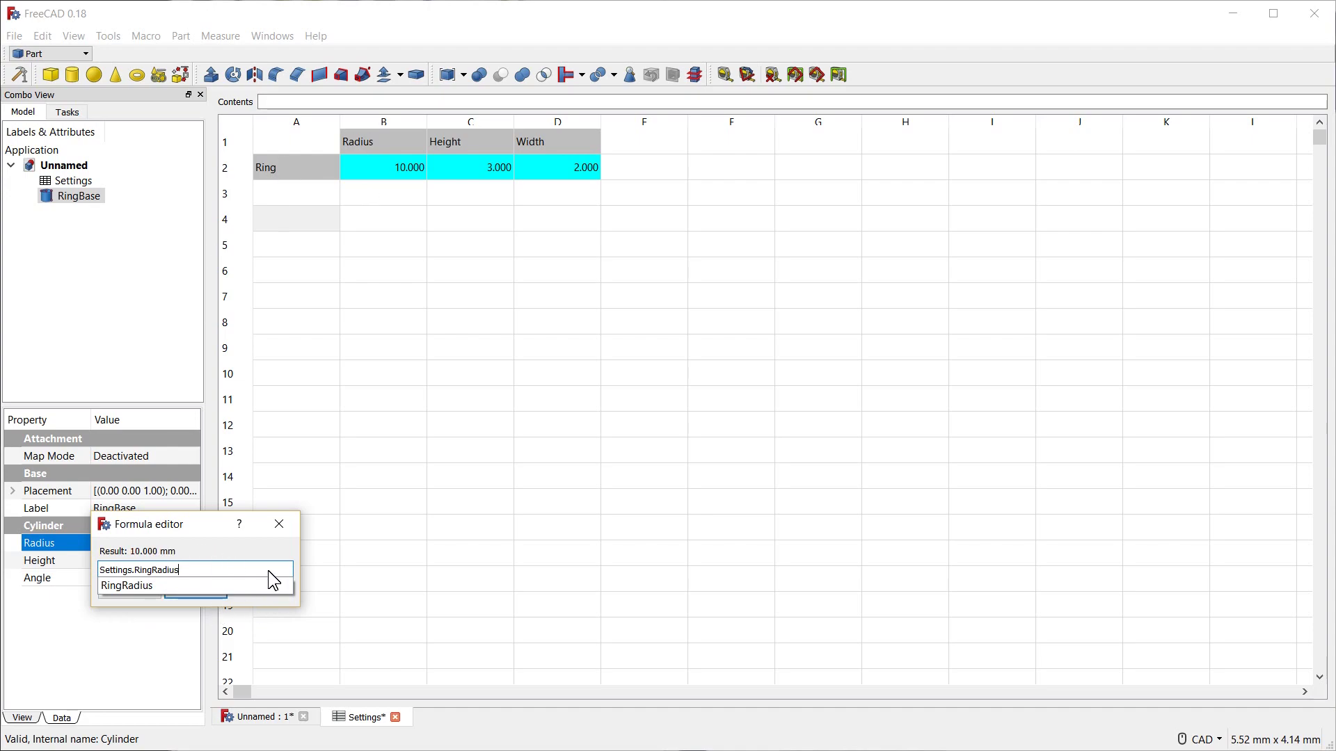
key(Escape)
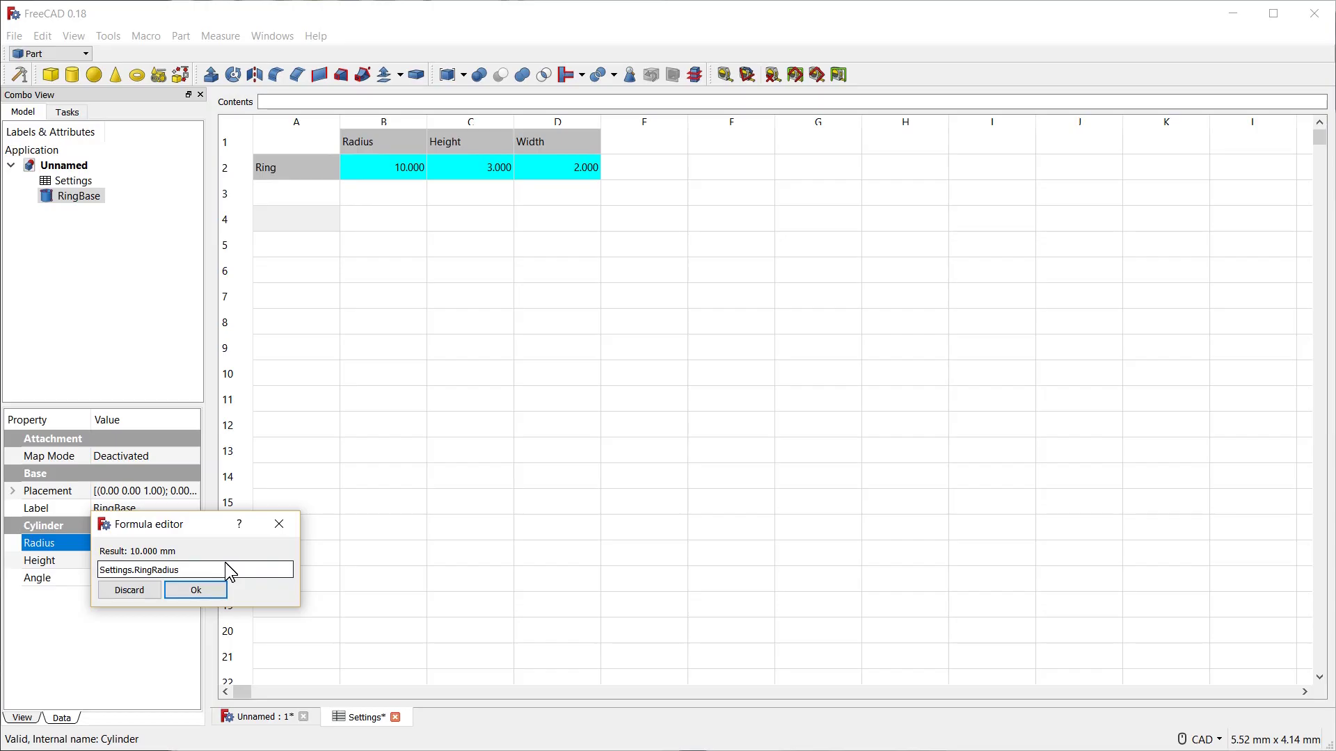
key(Return)
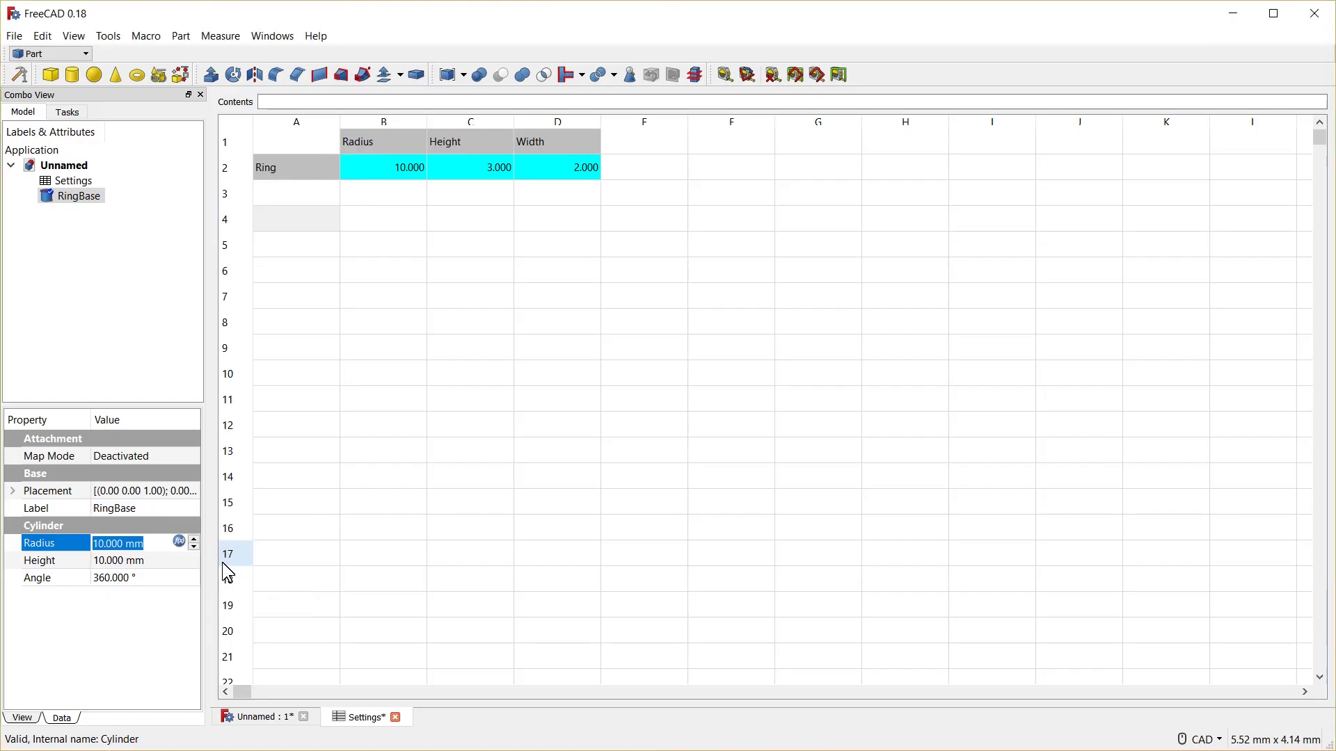
Link RingBase's Height to the expression Settings.RingHeight (3 mm).
click(159, 561)
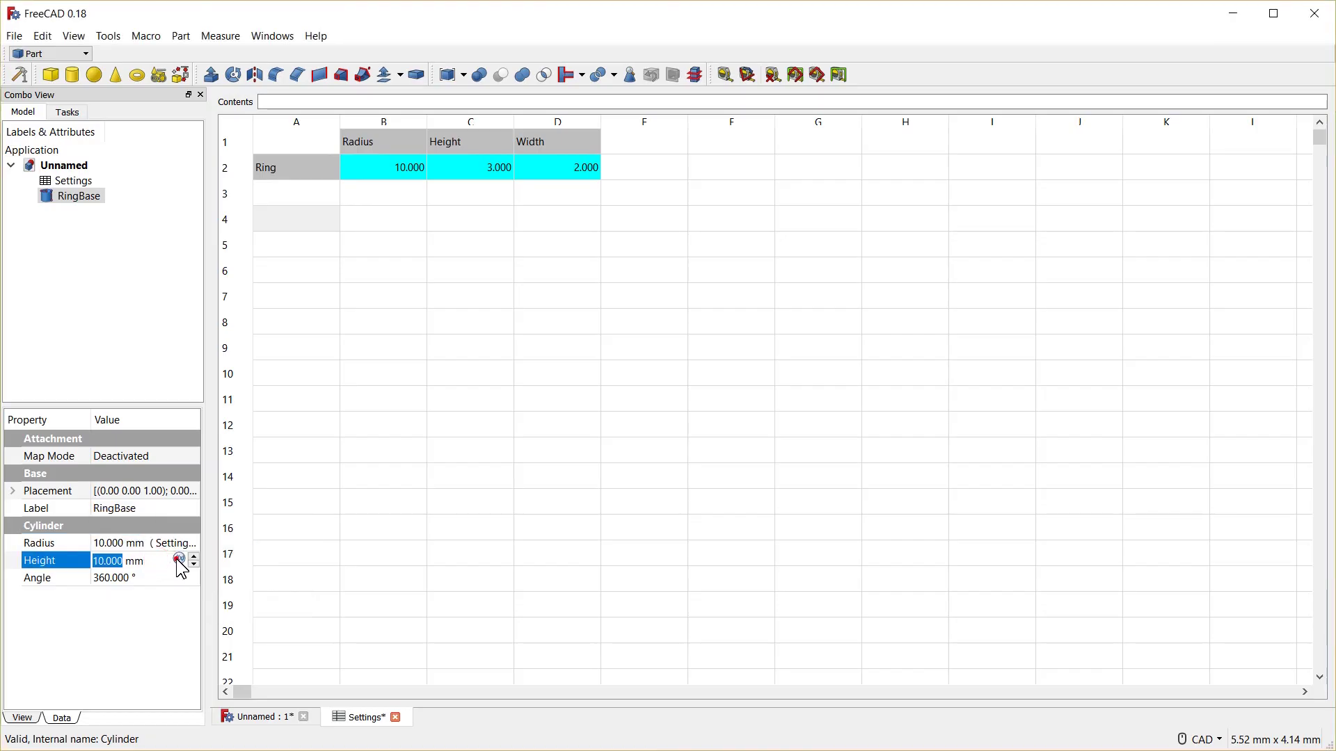
click(178, 561)
text(Settings.Ring)
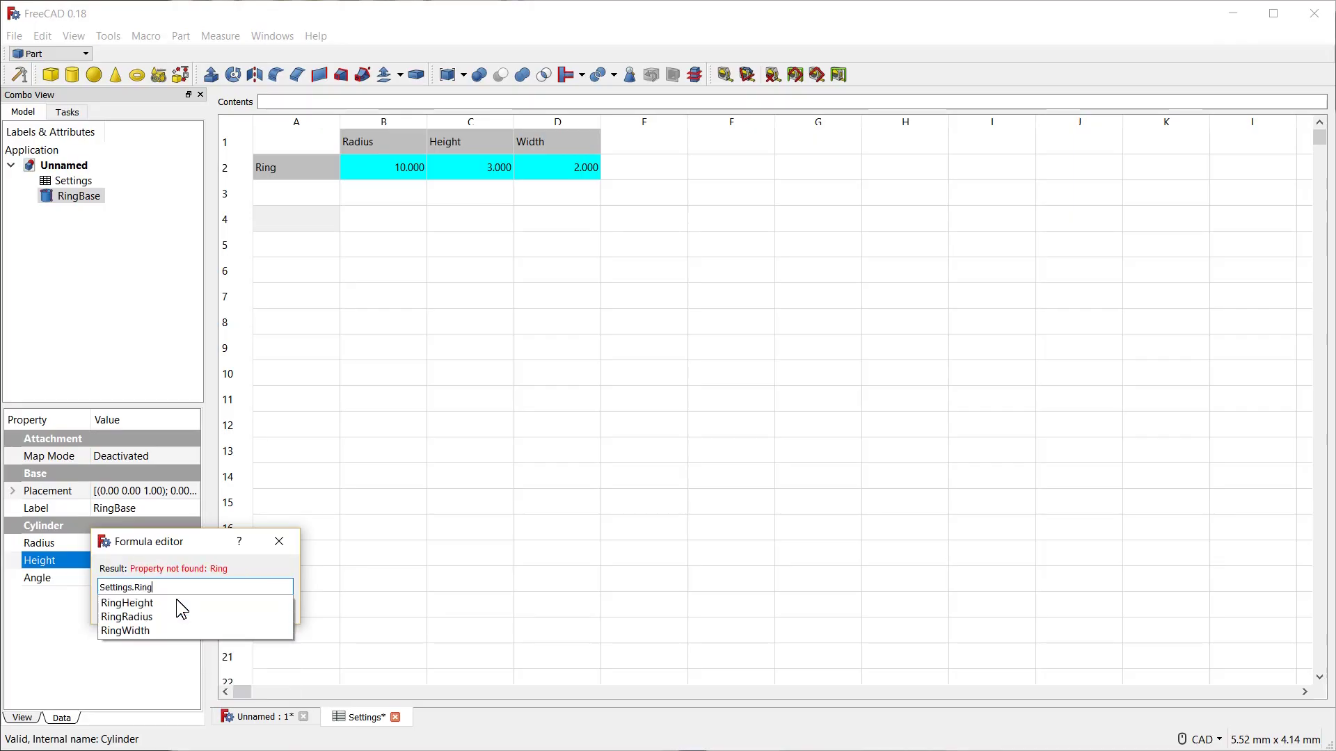
text(Height)
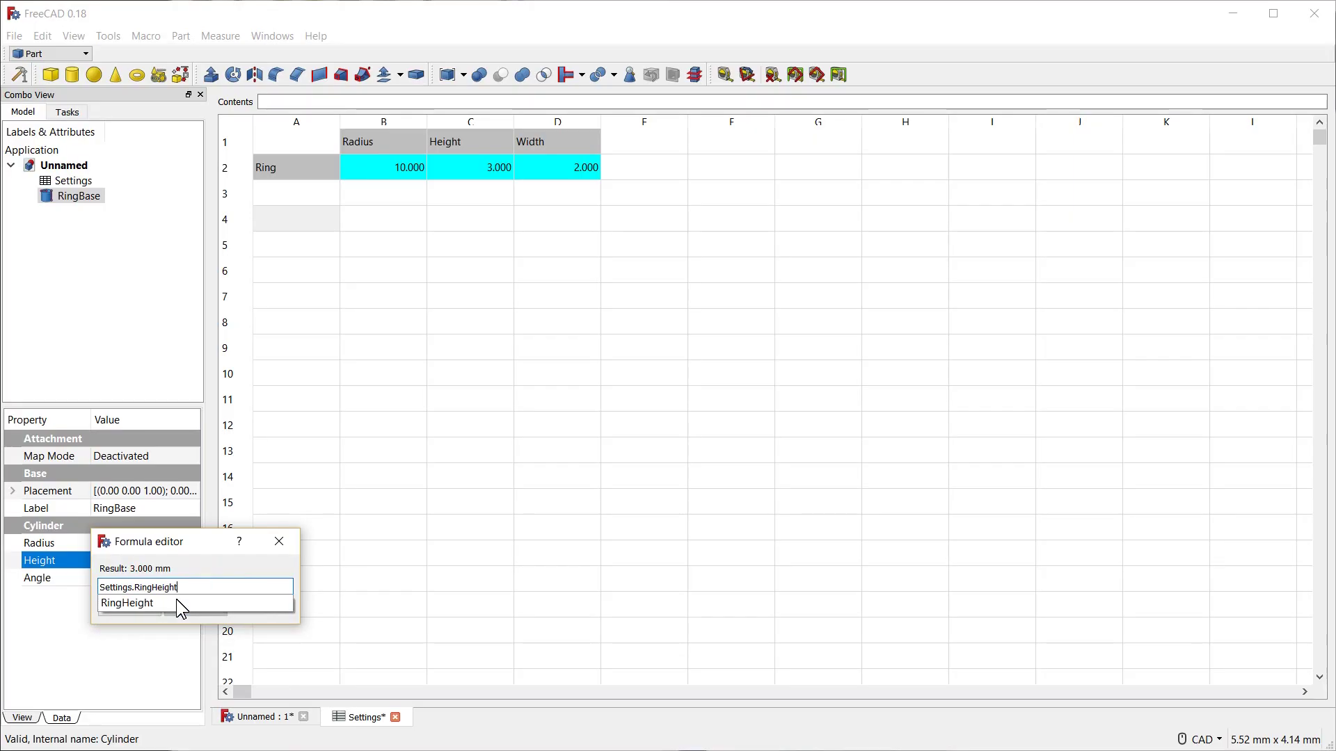
key(Return)
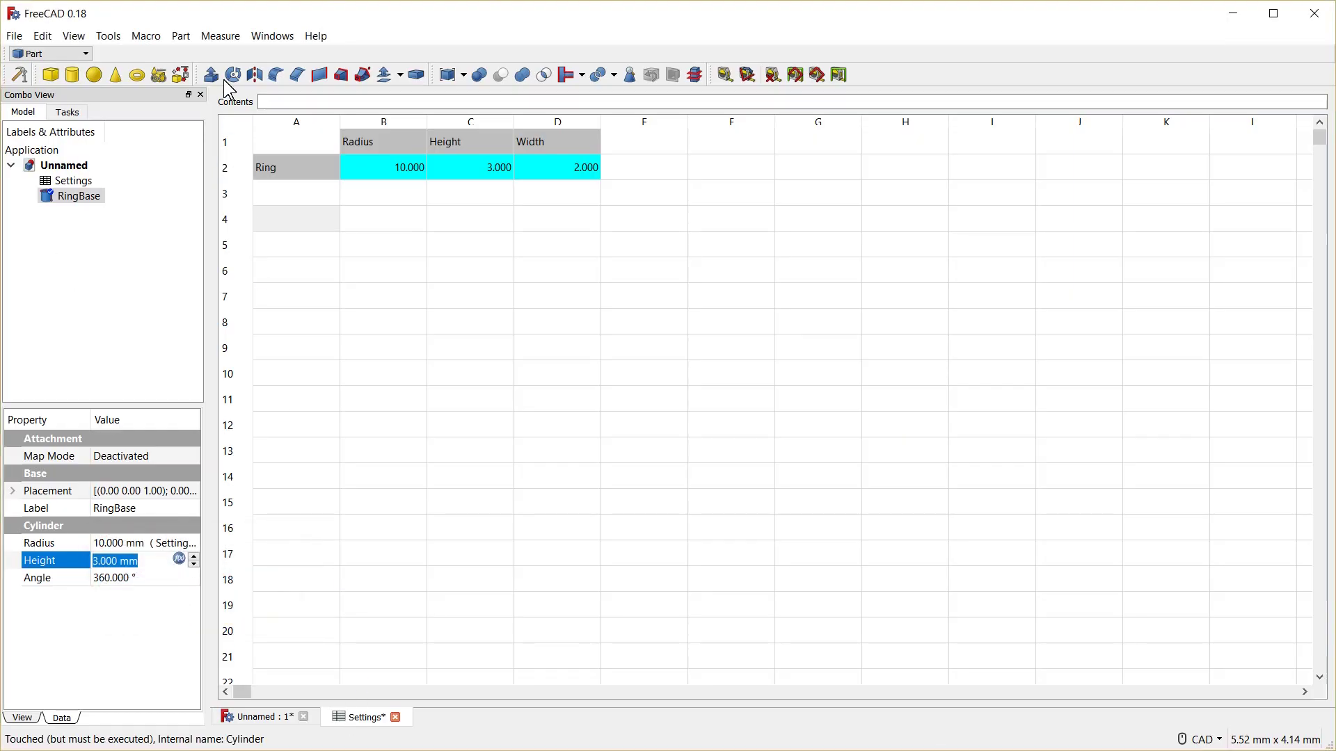
Tile the Settings sheet beside the 3D view, then fit and orbit to view the 3 mm disc.
click(258, 36)
click(278, 93)
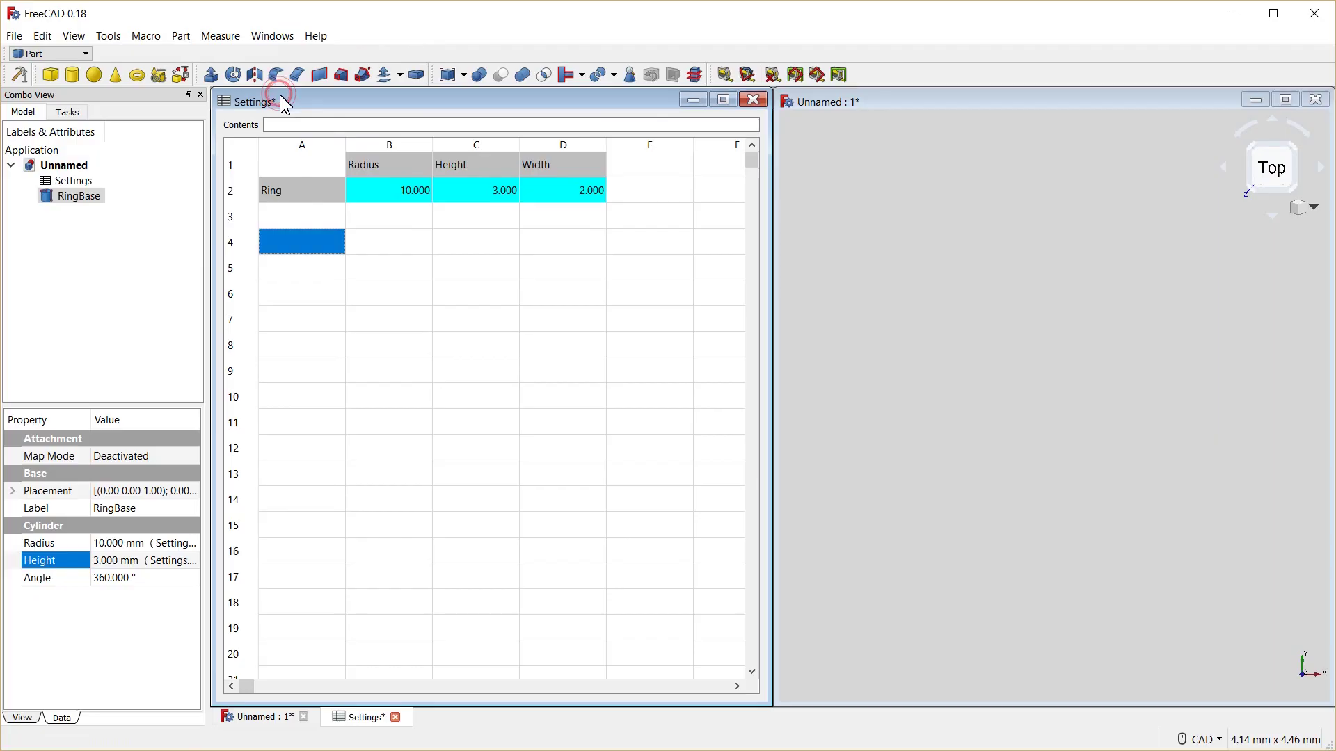
click(1085, 447)
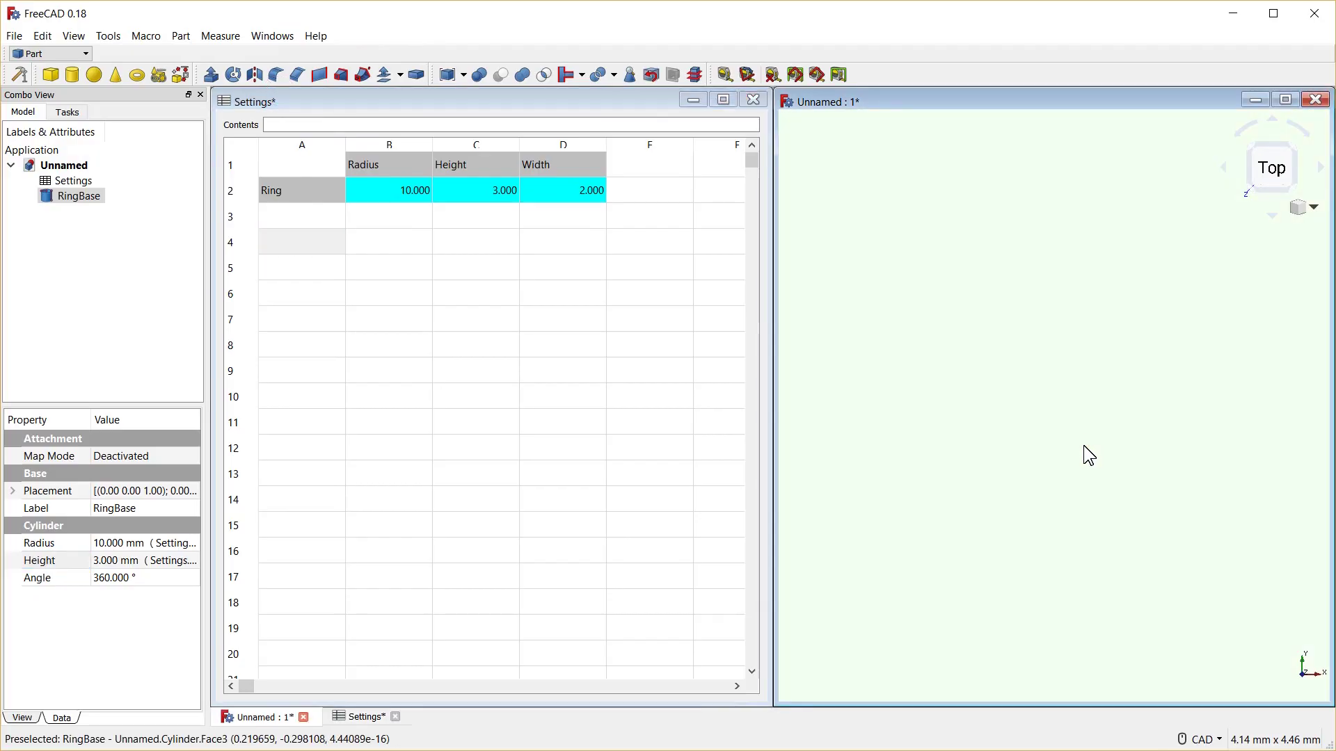
key(v)
key(f)
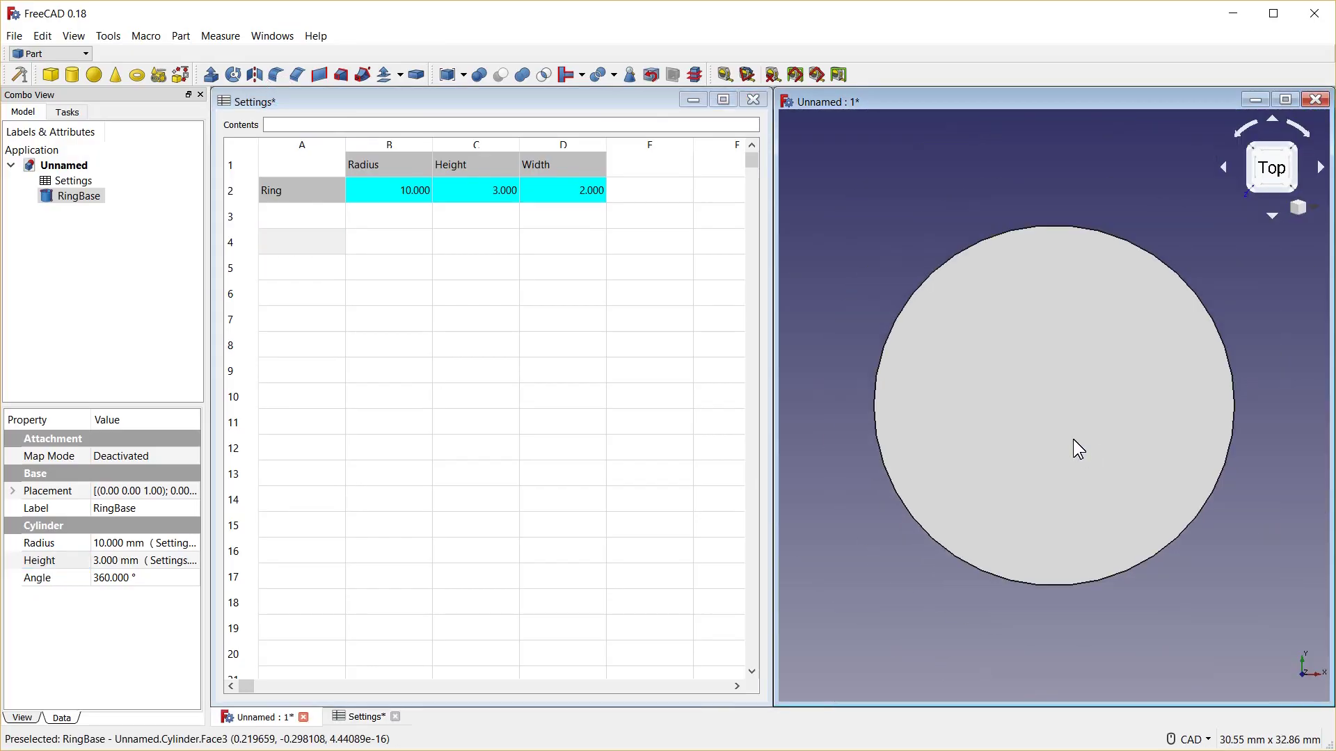
middle_drag(879, 615, 974, 579)
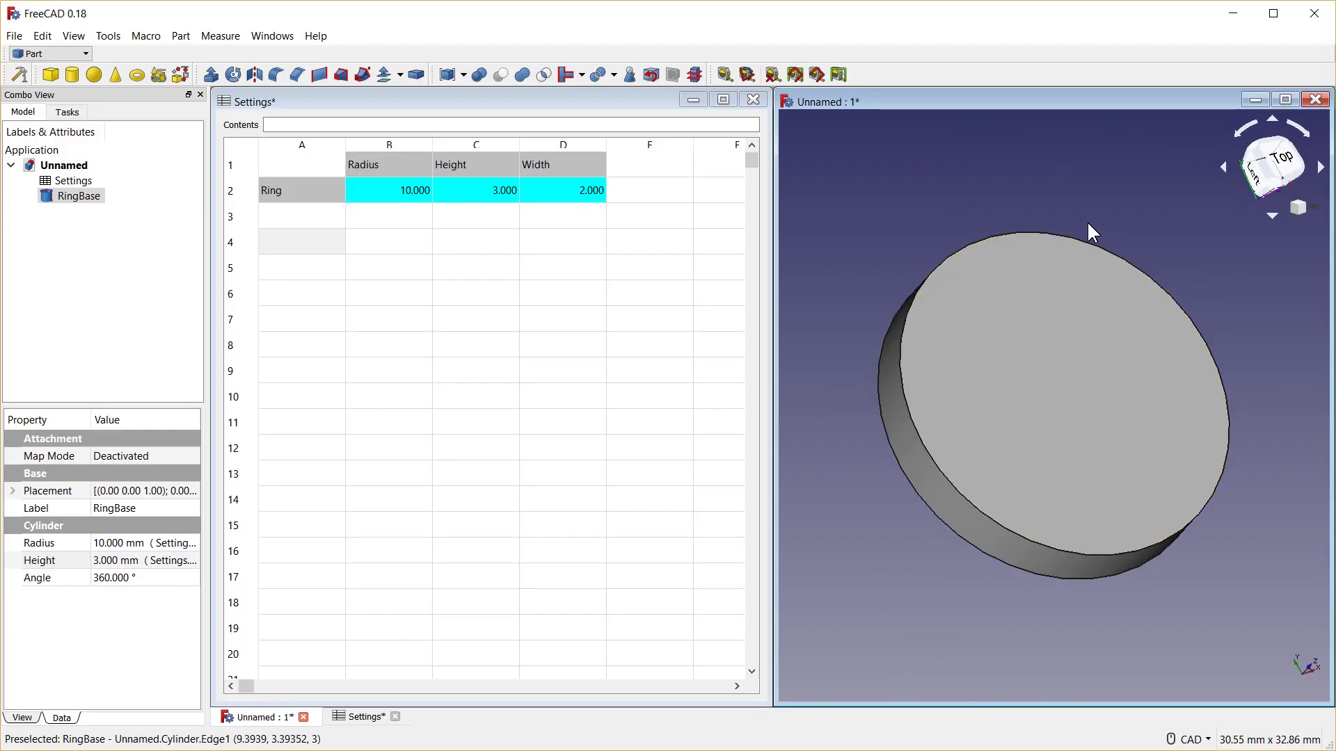
Copy RingBase without its dependencies and paste it as a duplicate cylinder.
right_click(61, 201)
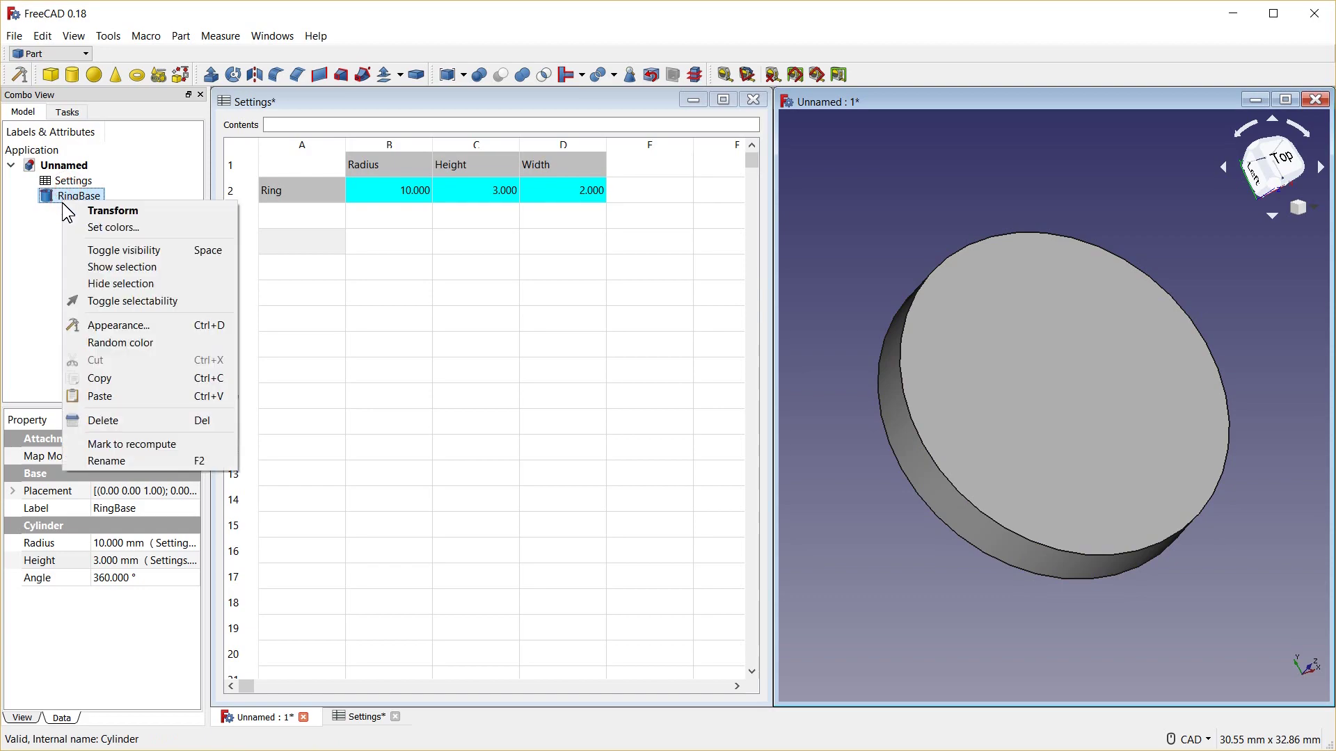
click(174, 377)
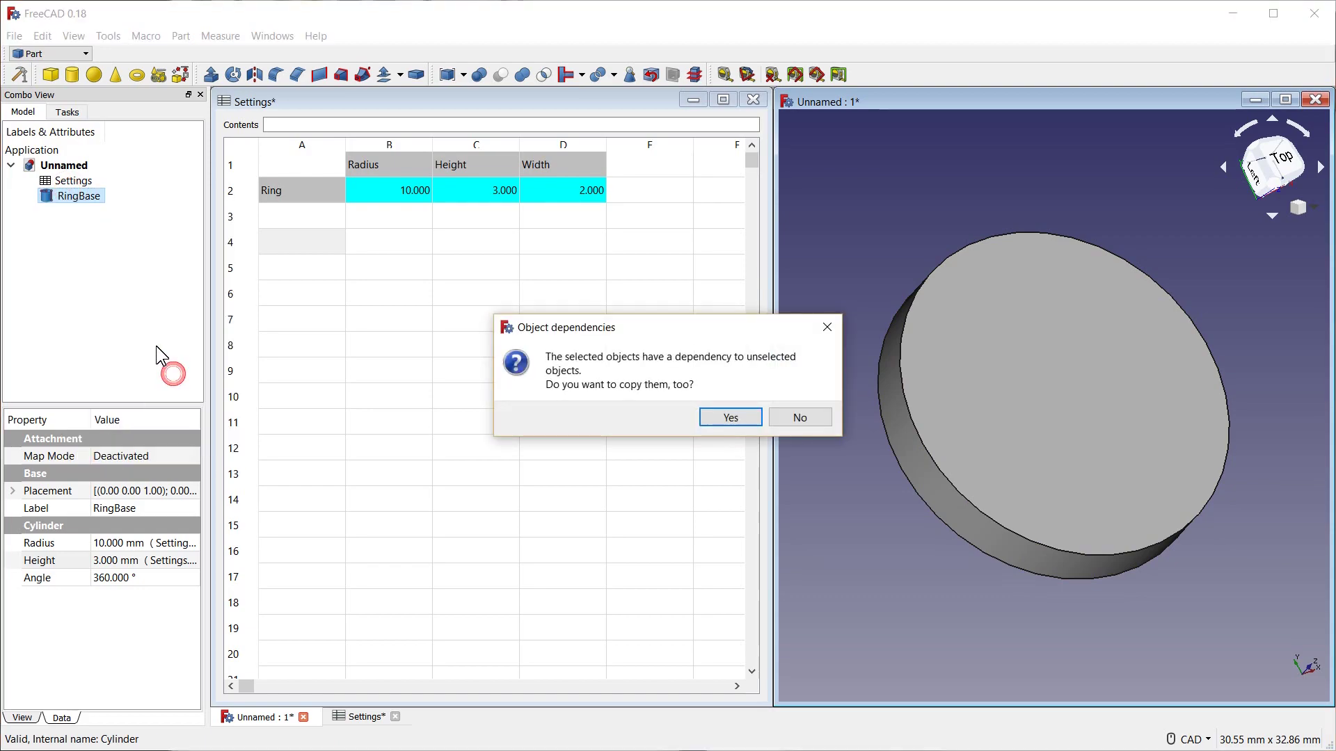
click(801, 422)
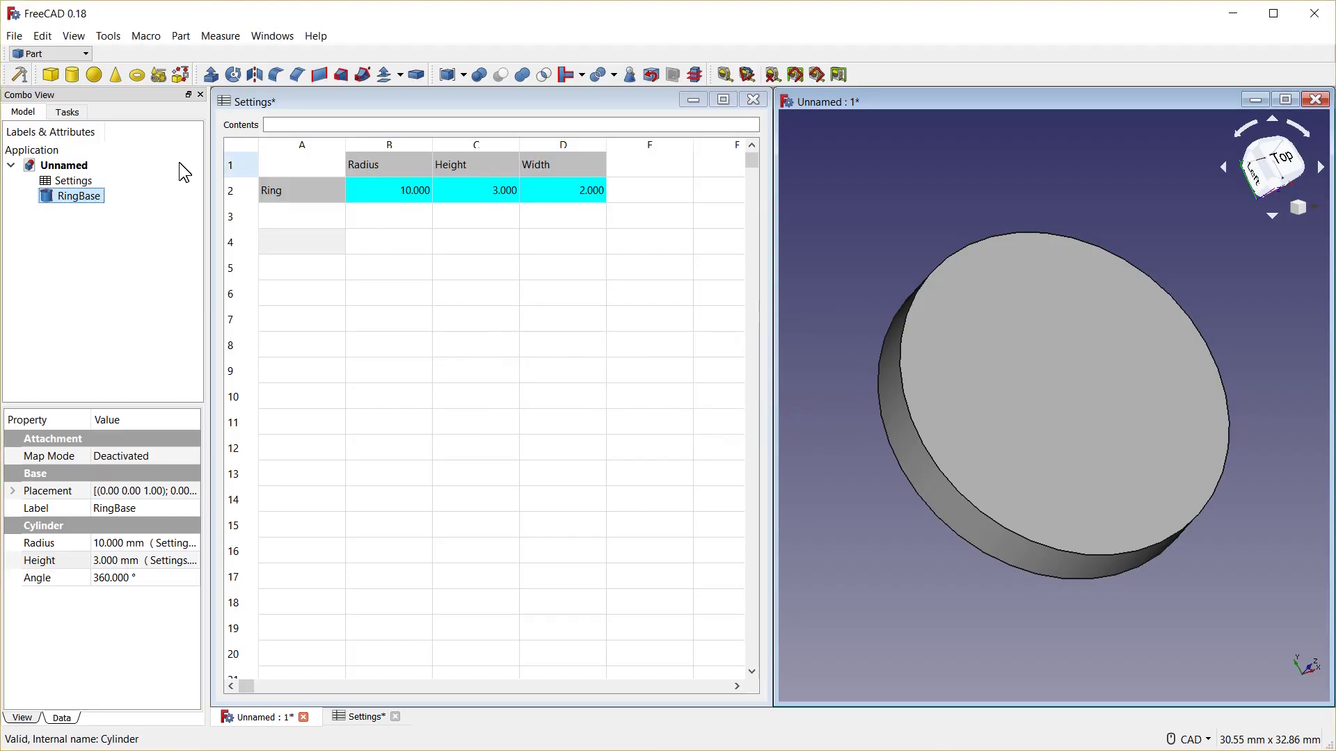
right_click(62, 200)
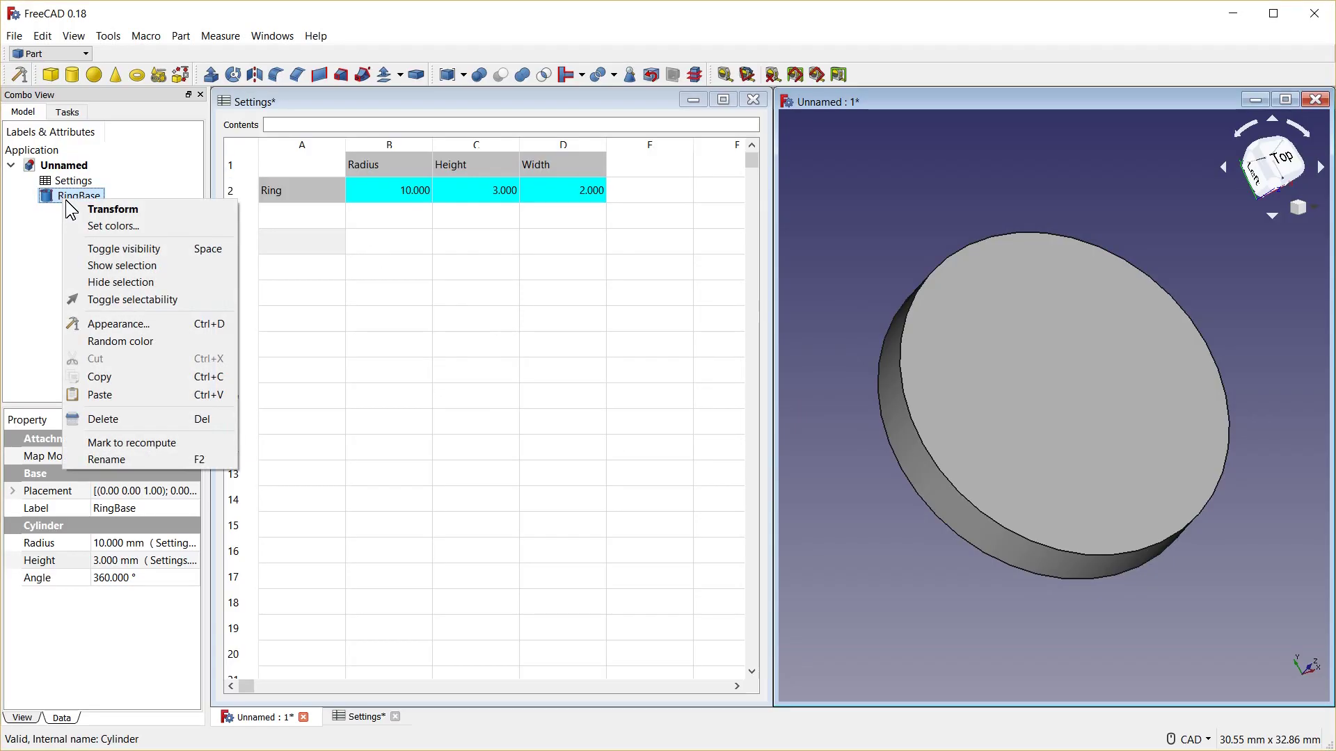
click(201, 395)
Rename the copy RingBase001 to RingCut.
click(89, 212)
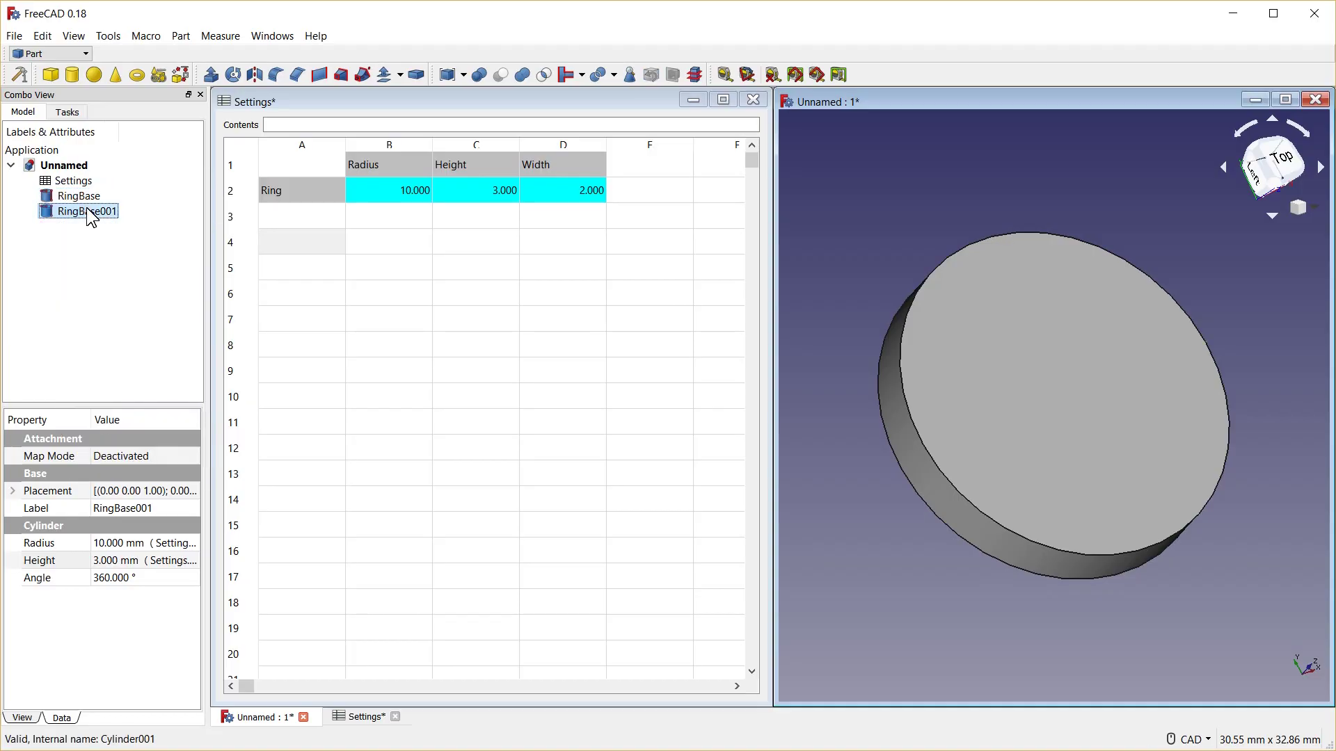
click(88, 211)
text(RingCy)
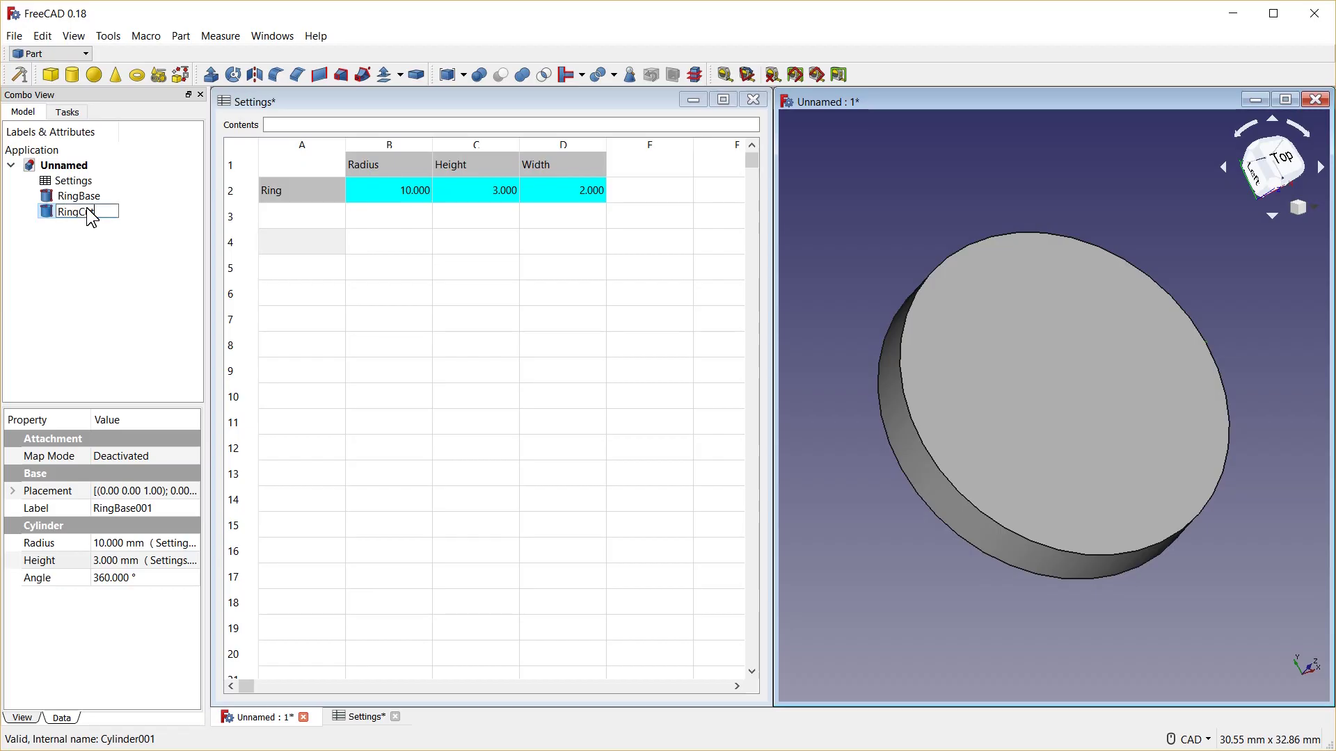
key(Return)
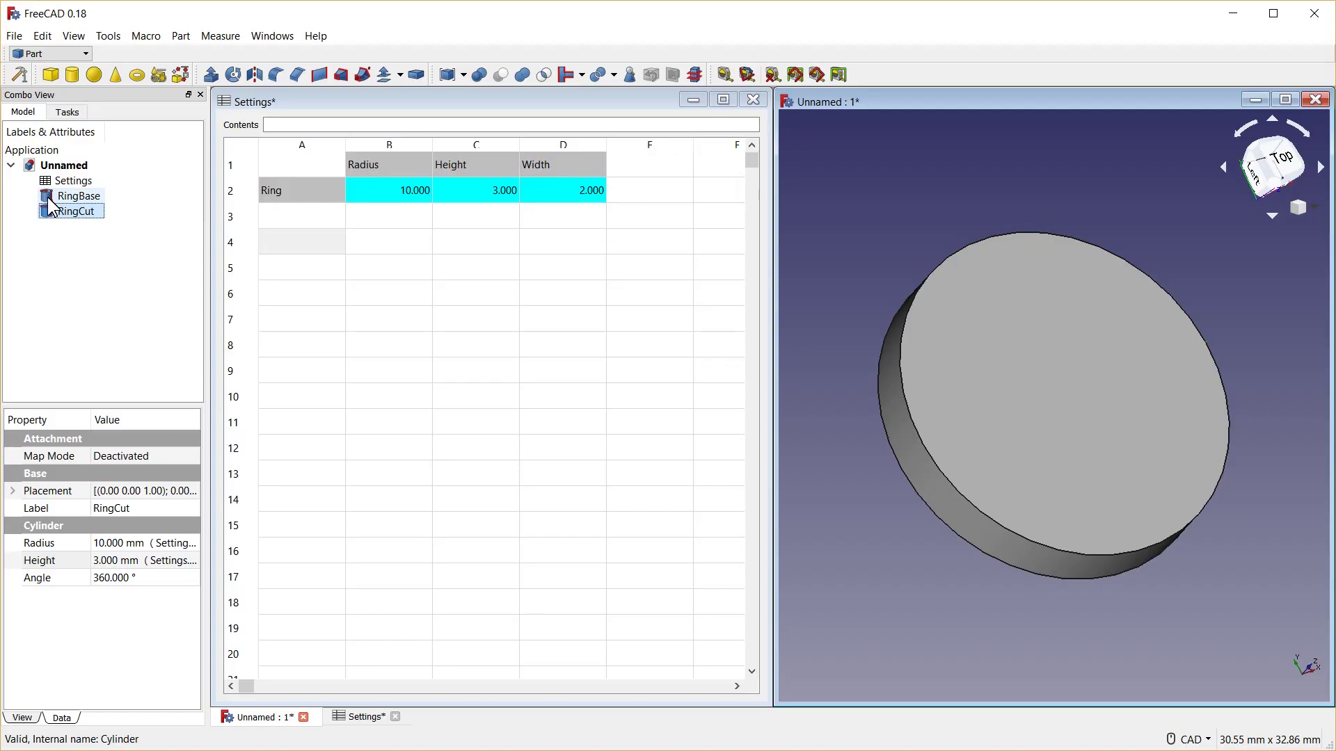
click(179, 546)
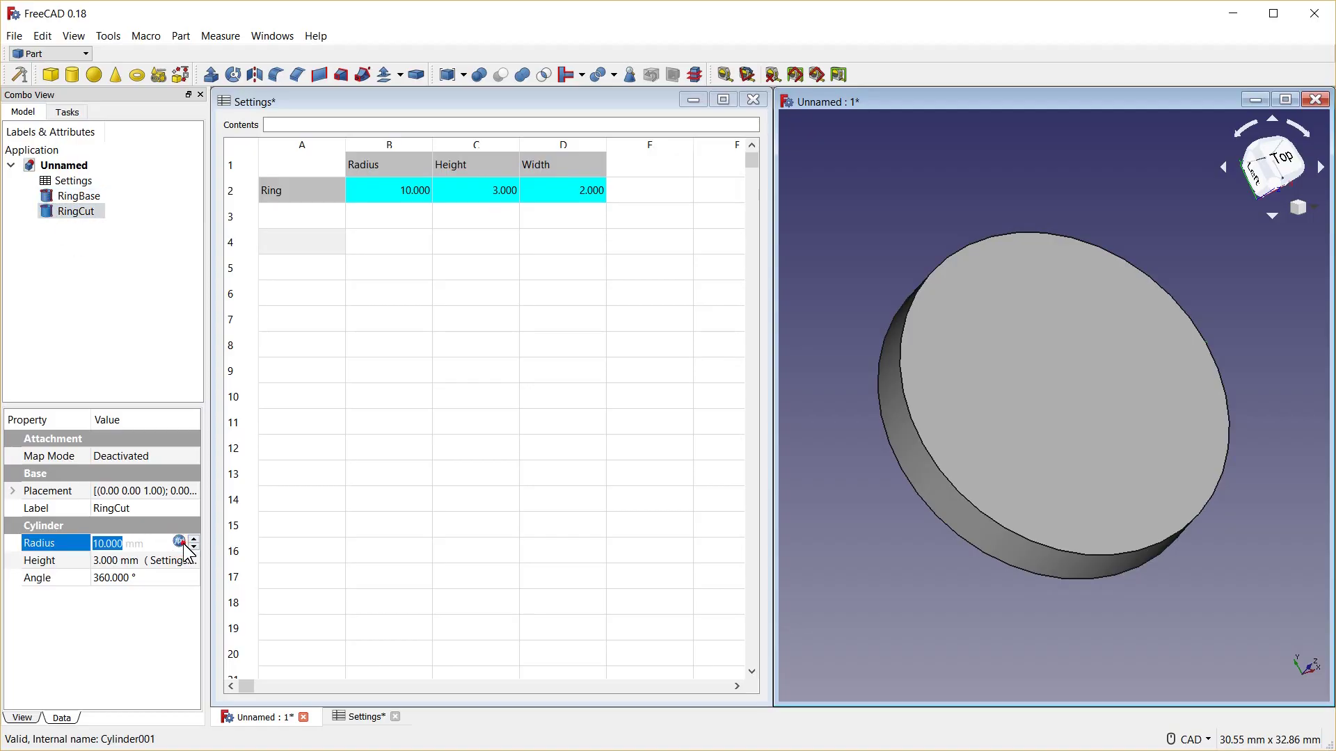
Set RingCut's radius expression to Settings.RingRadius-Settings.RingWidth, giving 8 mm.
click(179, 542)
click(189, 563)
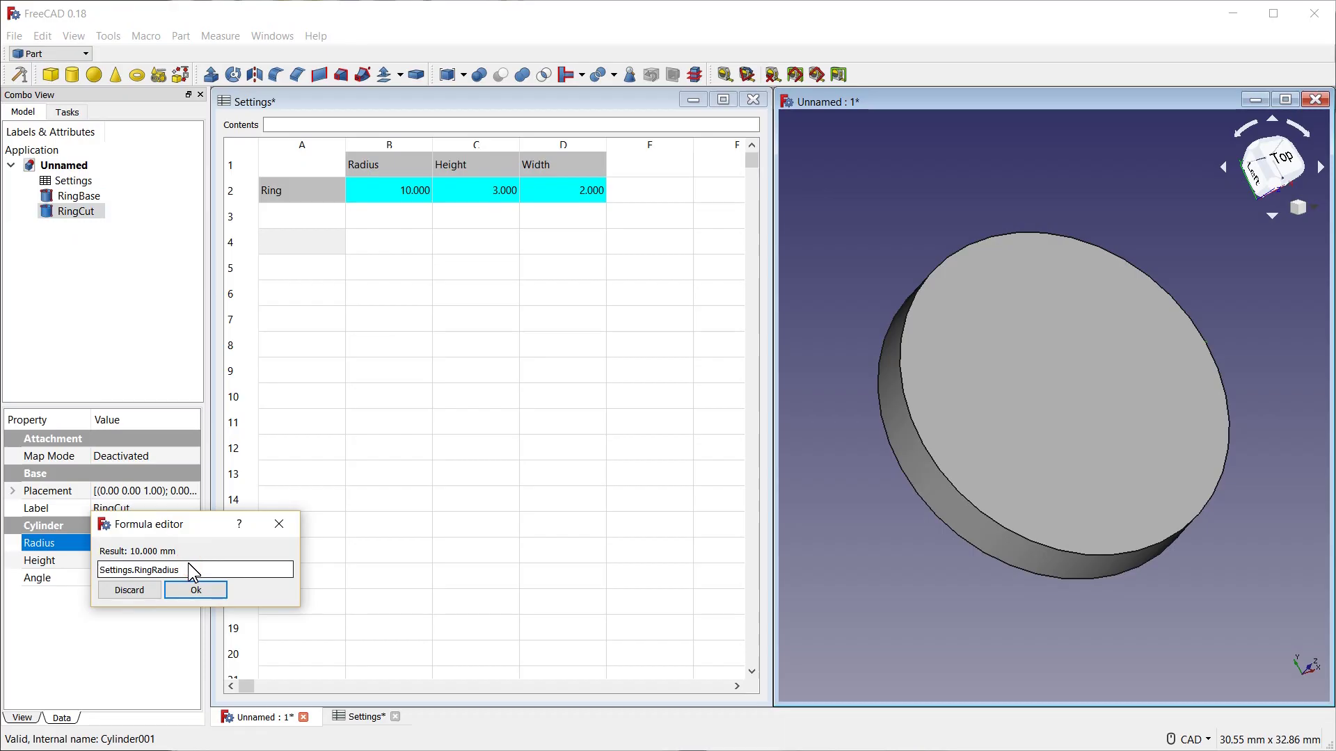
text(-)
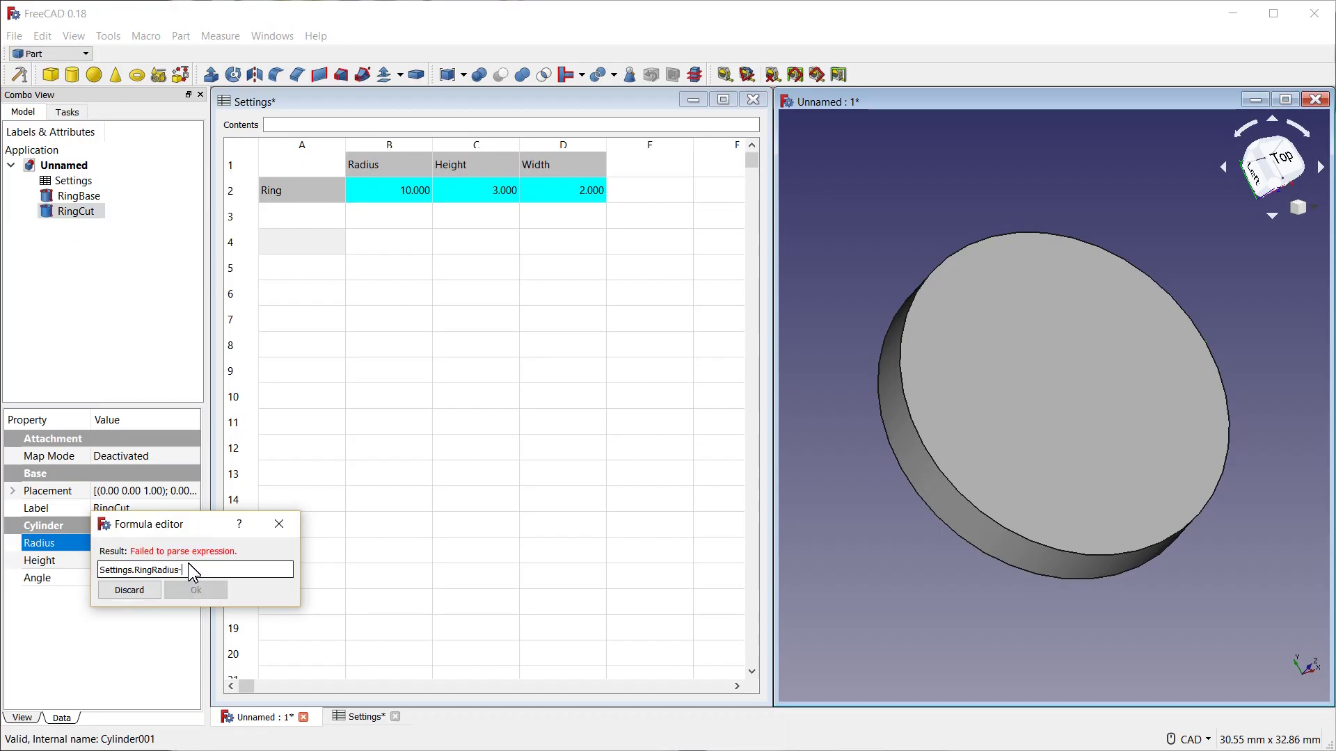
text(Settings.W)
key(BackSpace)
key(BackSpace)
key(BackSpace)
key(BackSpace)
key(BackSpace)
key(Return)
text(RingWidth)
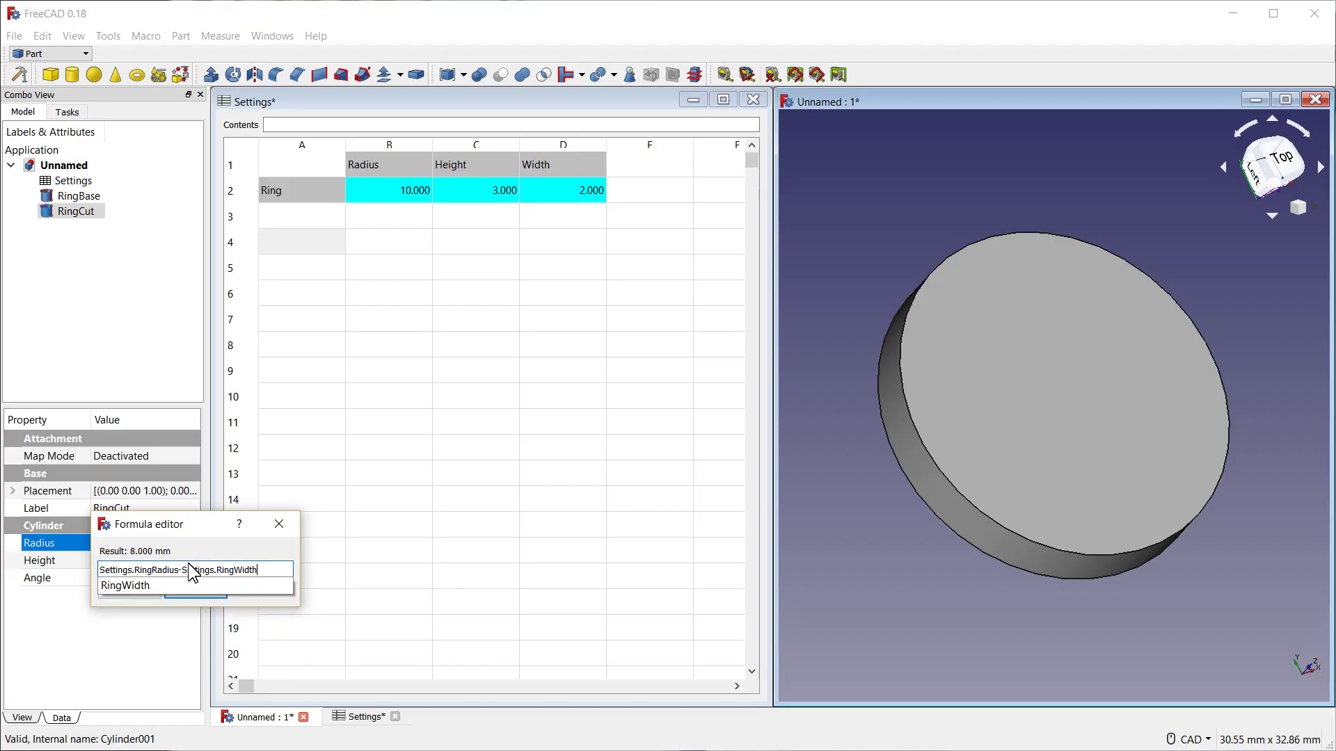
key(Return)
key(Return)
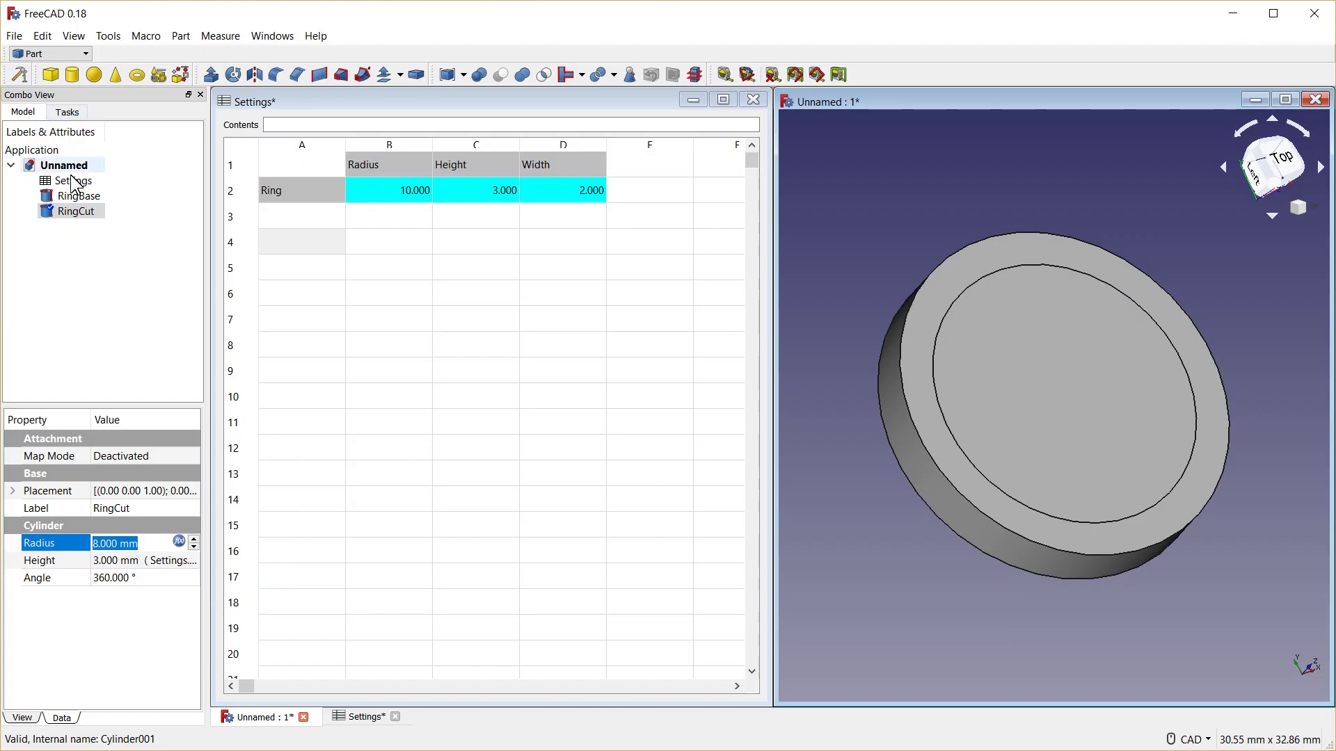
click(64, 197)
Boolean-cut RingCut from RingBase and rename the resulting ring RingExample.
ctrl+click(69, 211)
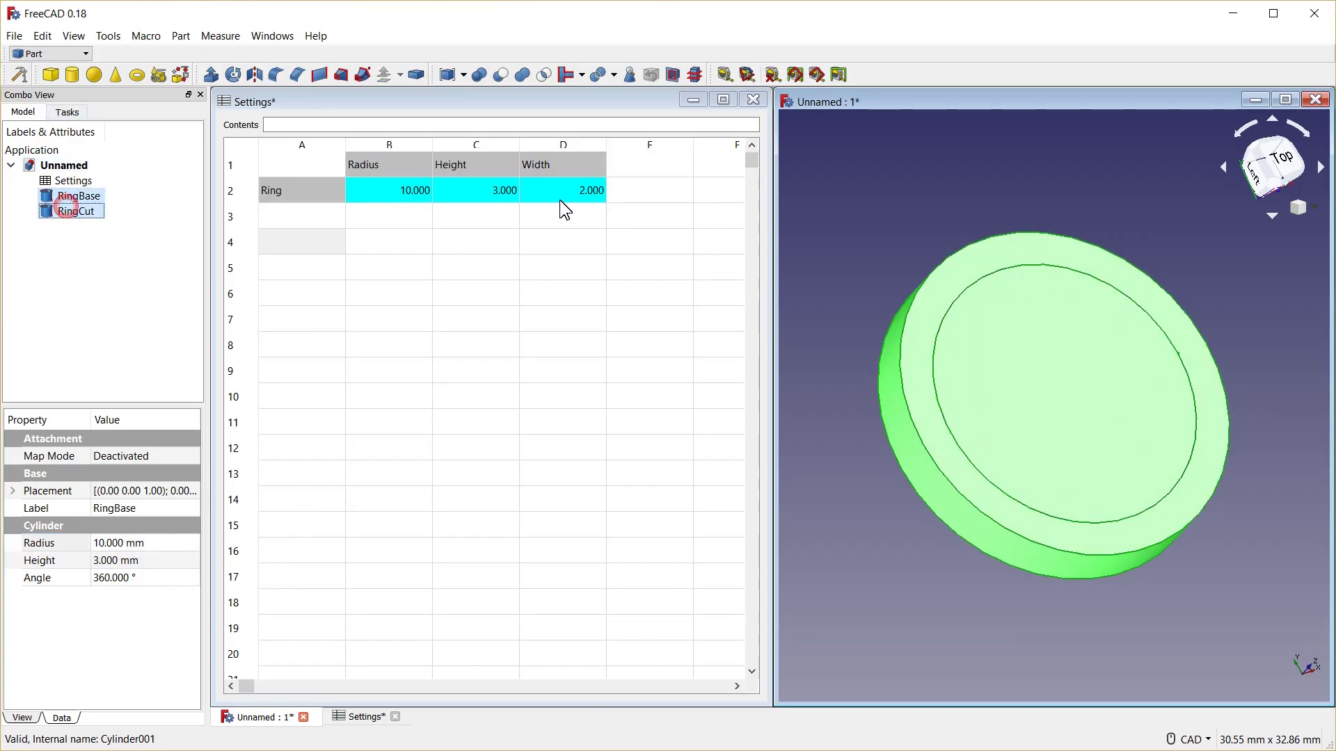
click(500, 76)
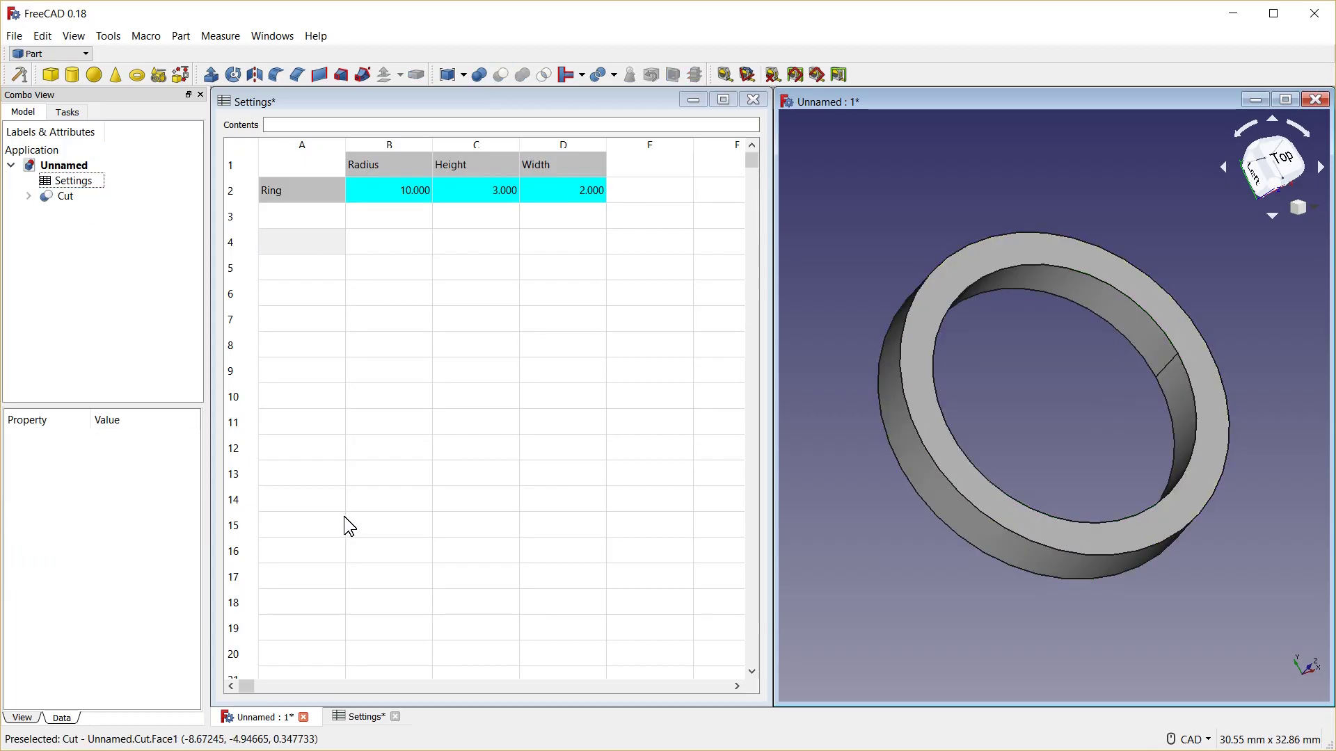
click(64, 197)
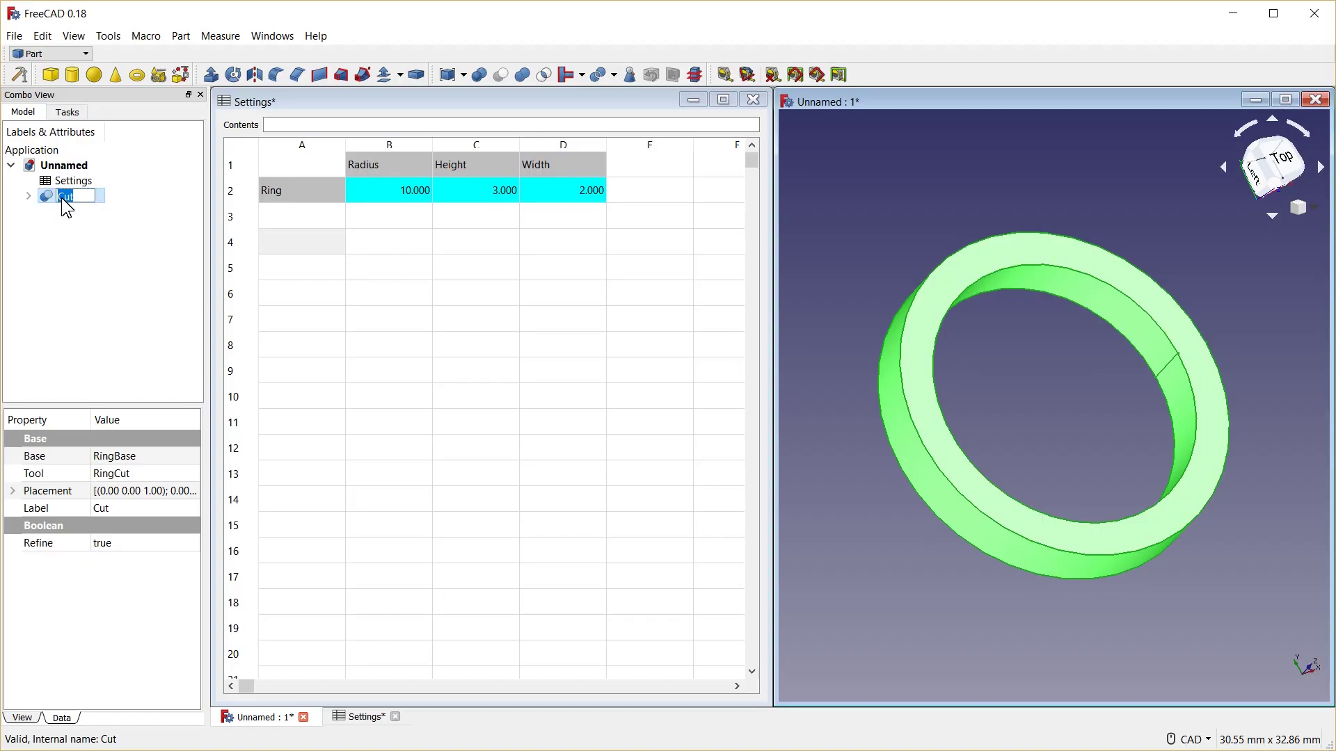
click(62, 198)
text(RingExample)
key(Return)
click(396, 194)
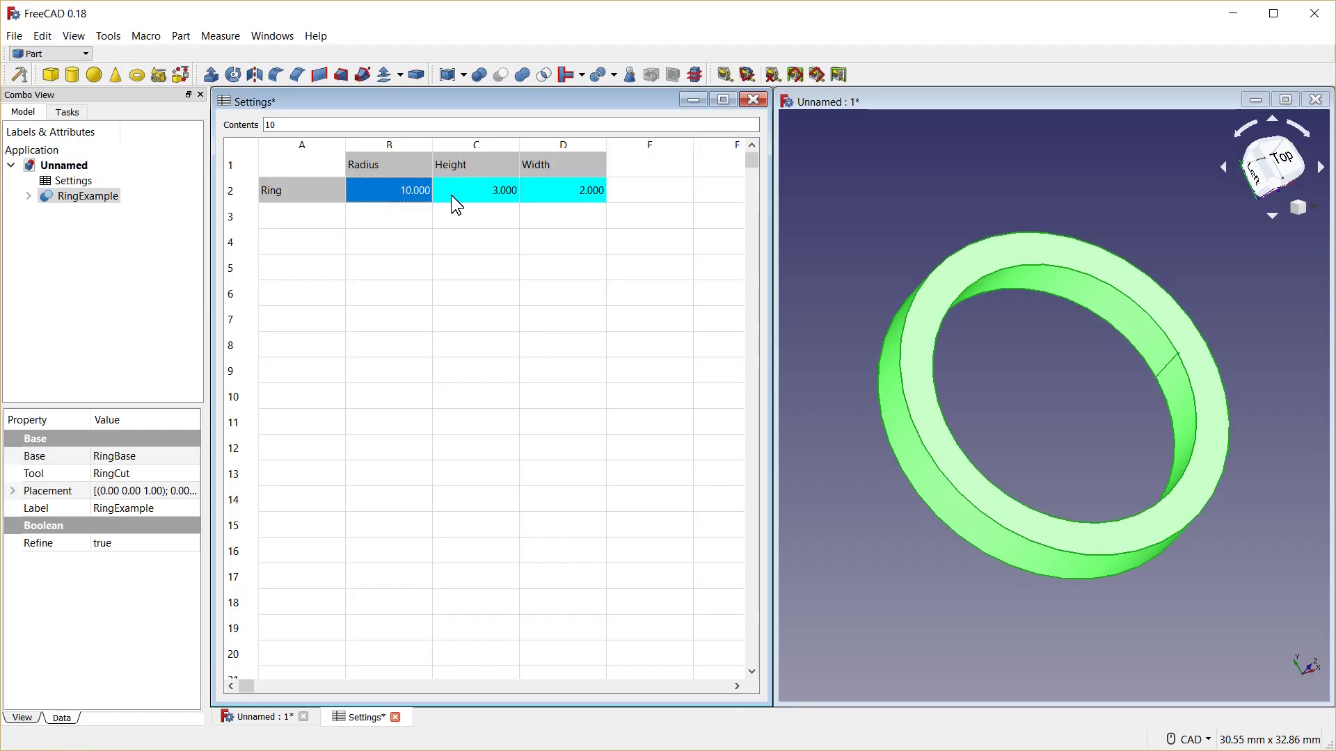
Change the Ring radius in cell B2 to 13 so RingExample regenerates larger.
click(377, 191)
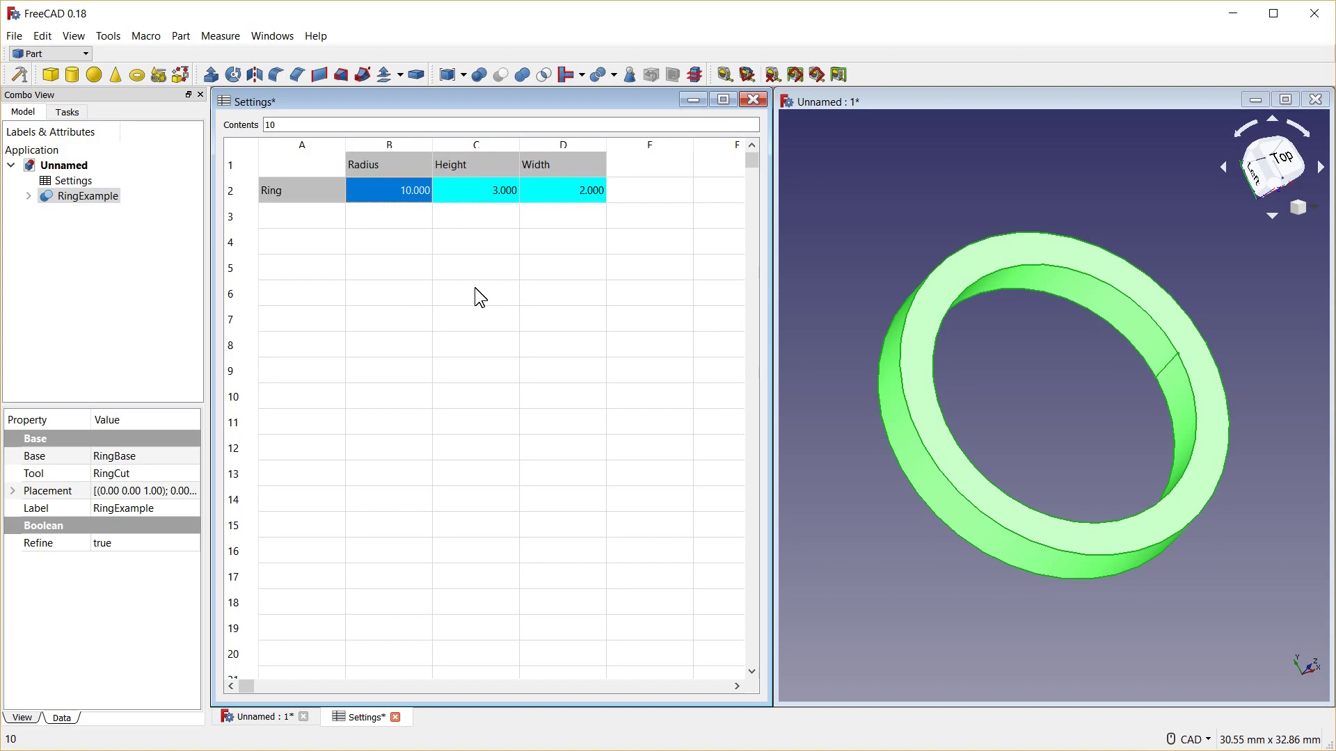
text(13)
click(484, 188)
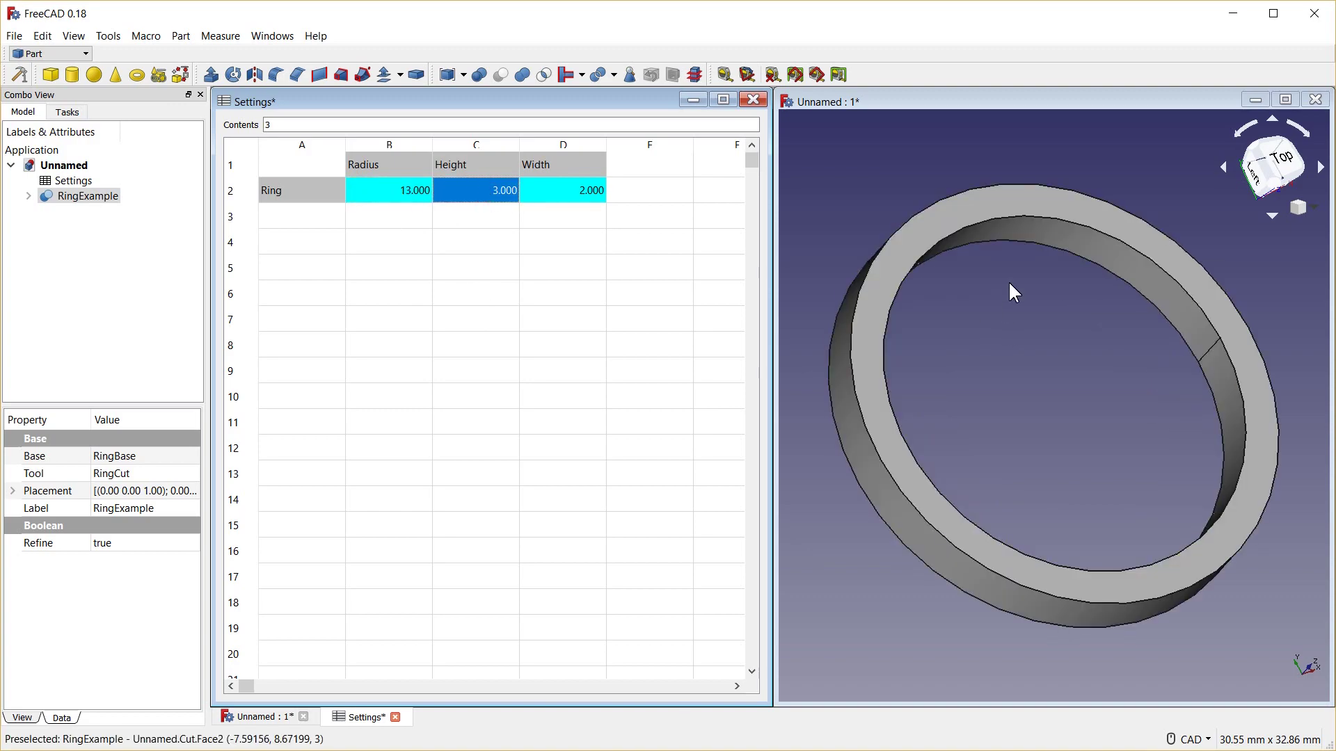
click(27, 197)
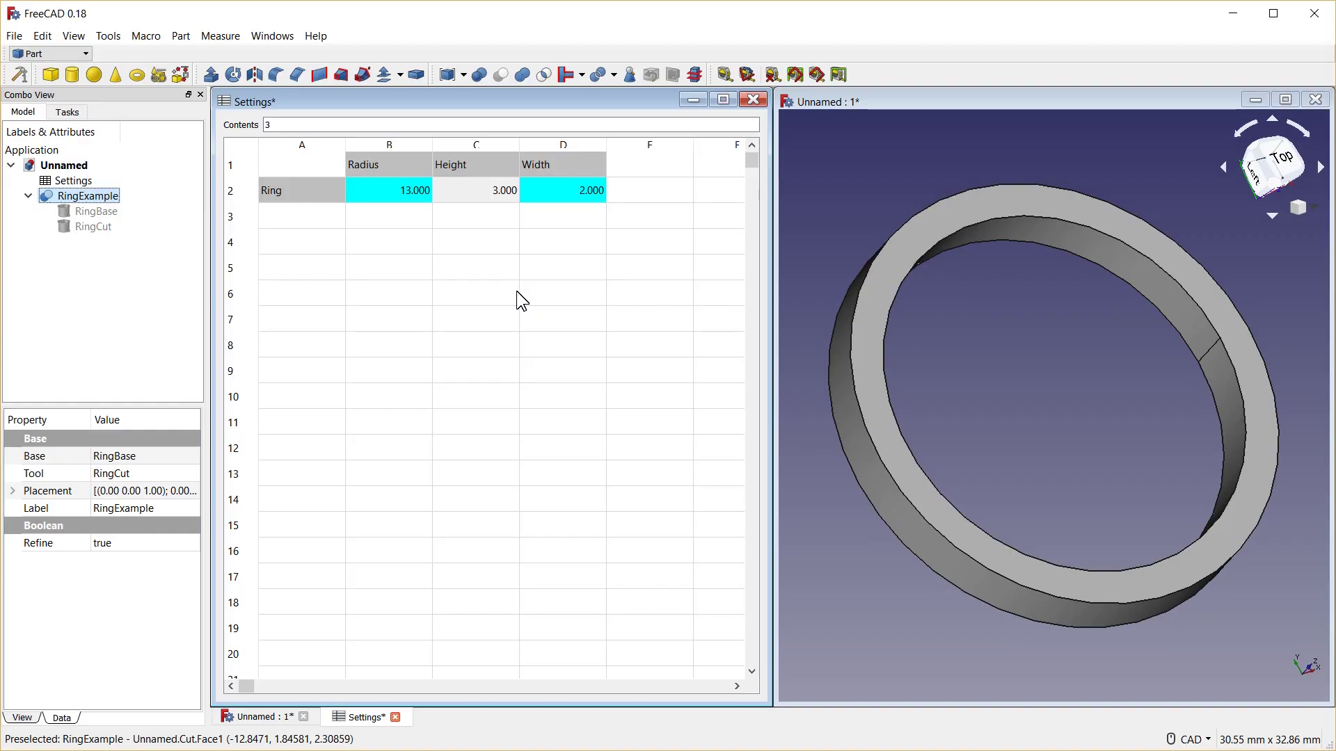
click(304, 240)
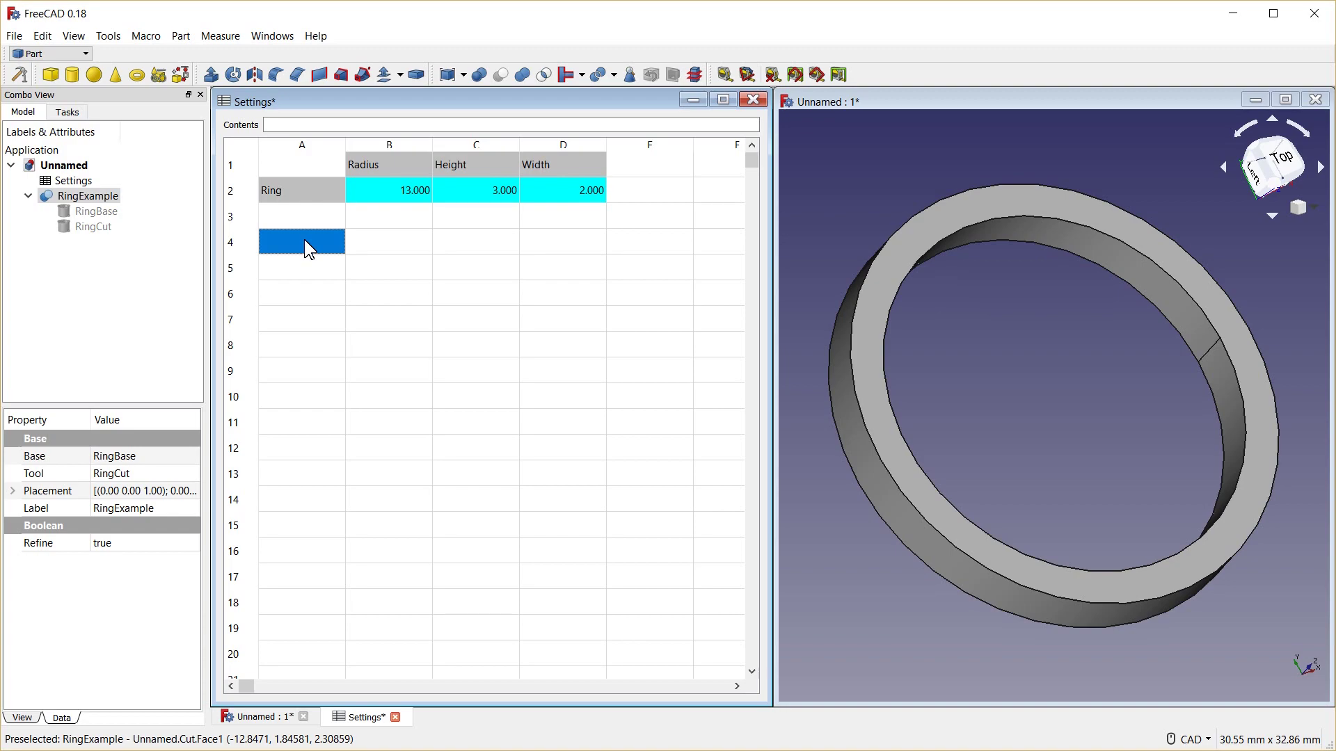
Add a RingY row to the Settings sheet with value 10.
text(RingY)
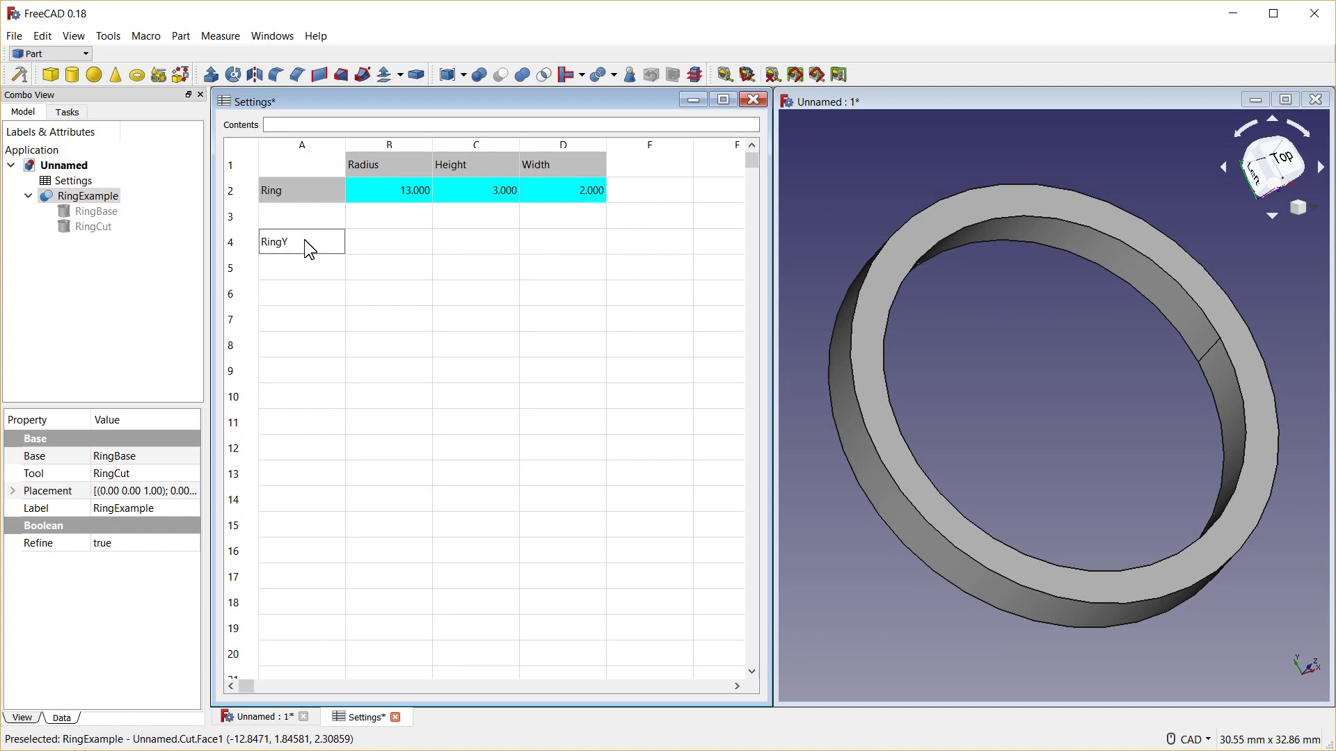
key(Tab)
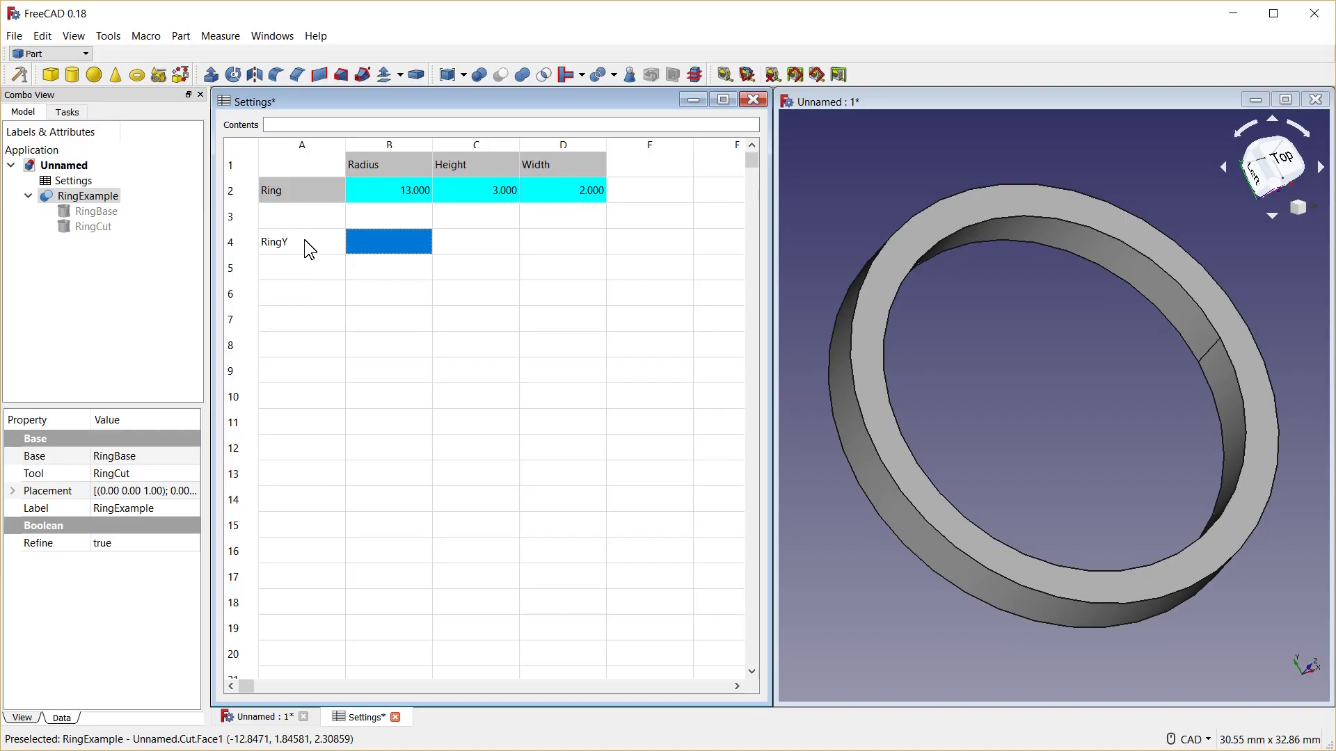
text(10)
key(Return)
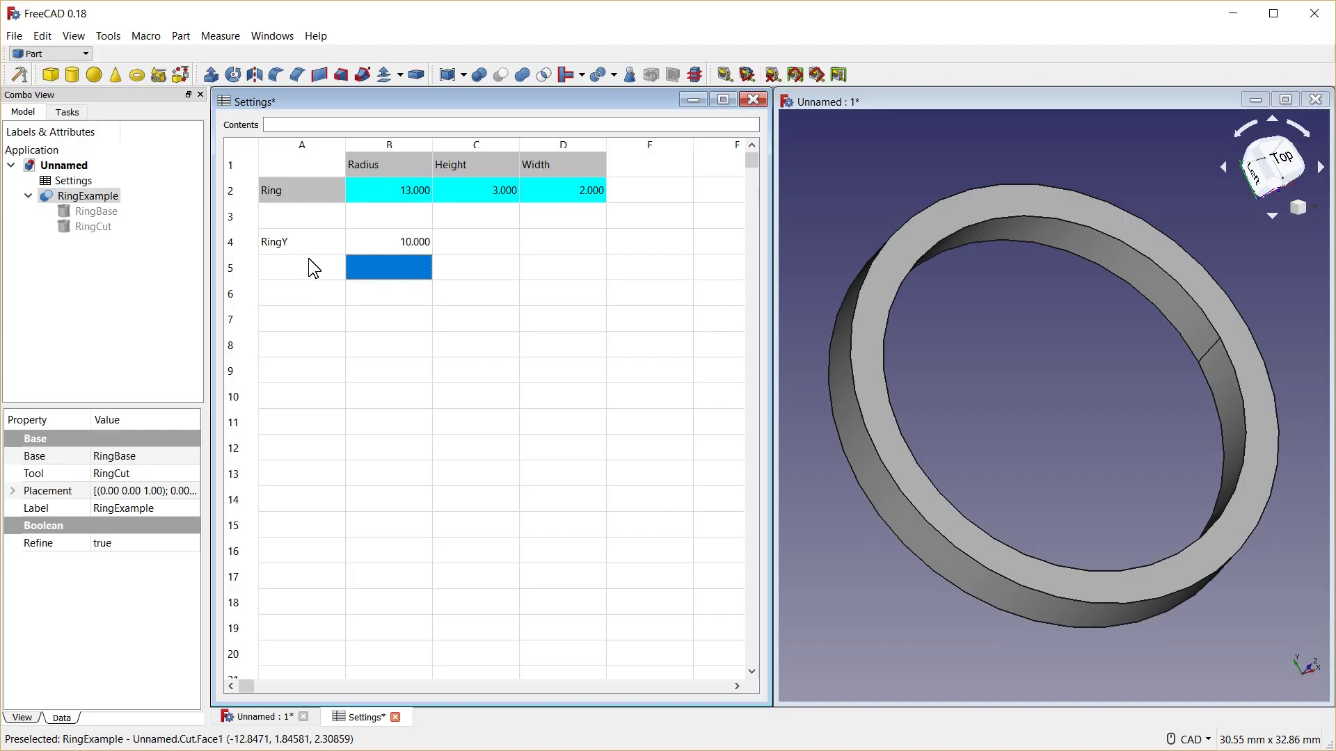
Add a RingX row valued 10, then run the alias macro to style and alias both rows.
click(268, 257)
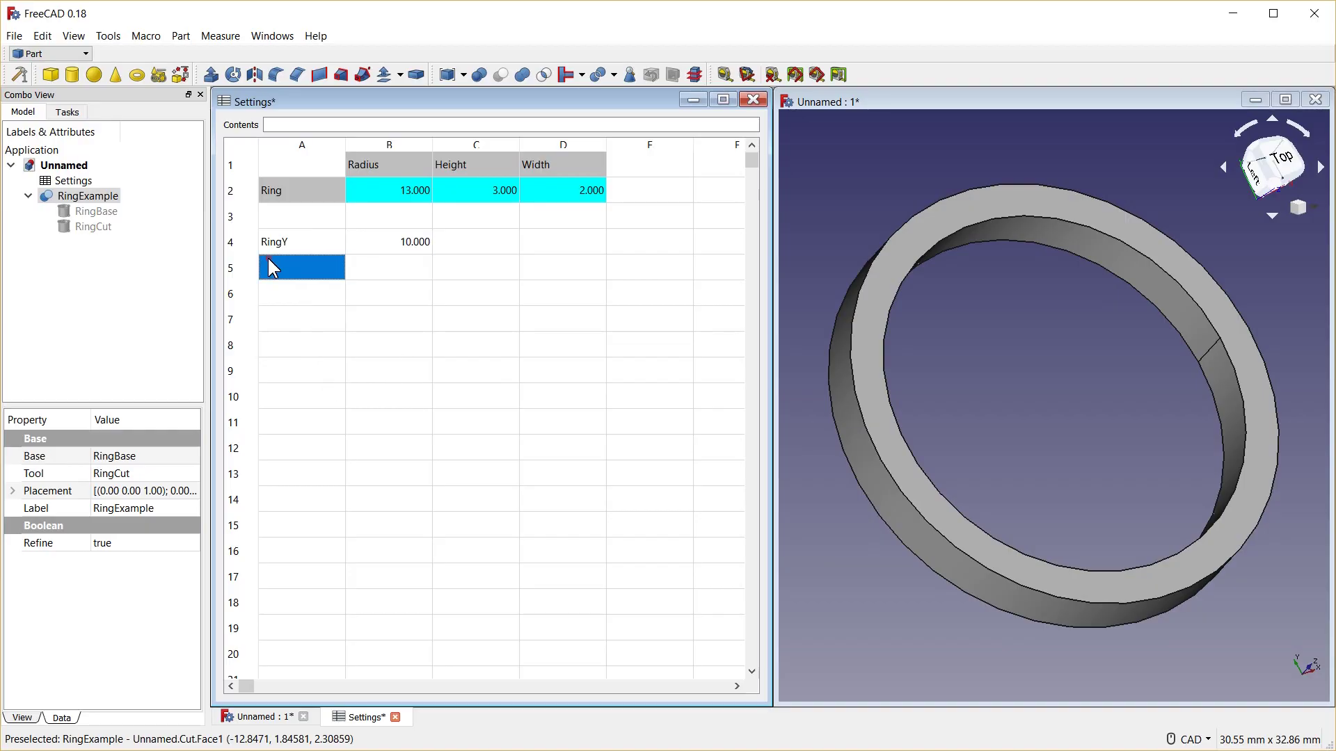
text(RingX)
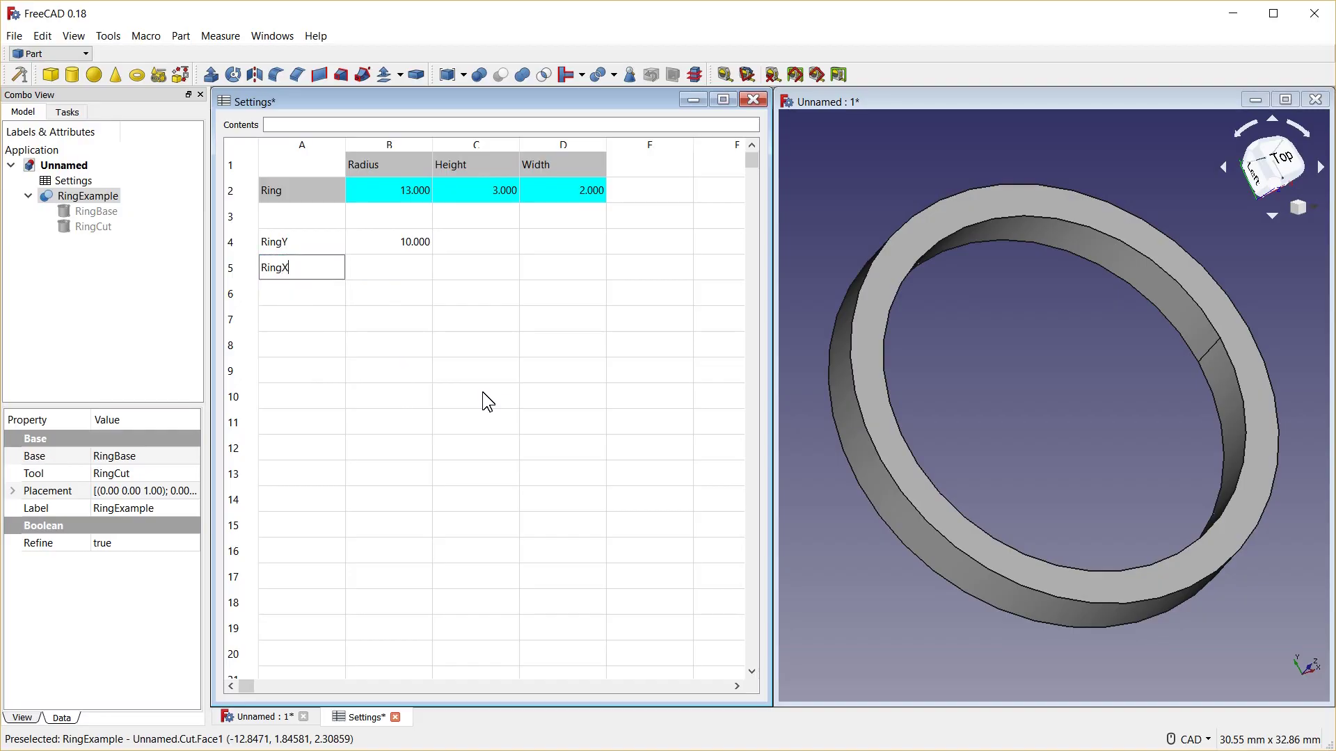
key(Tab)
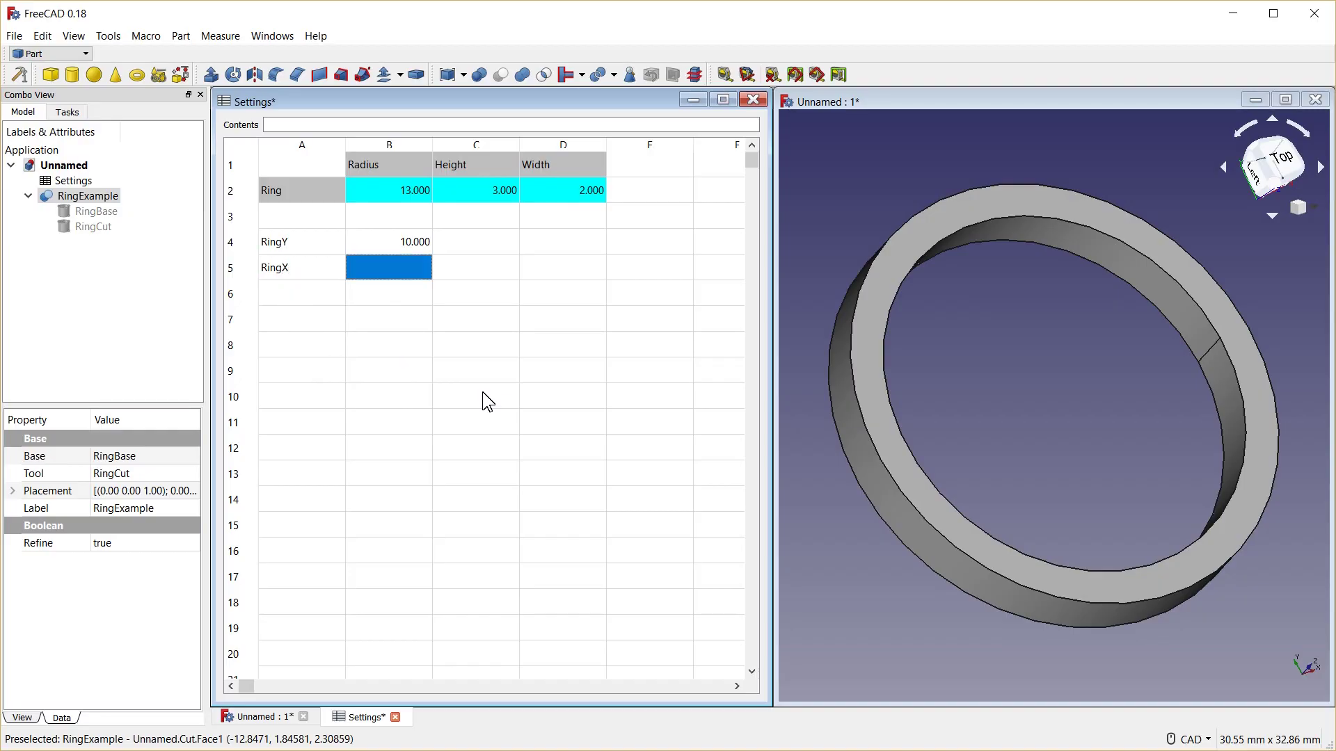
text(10)
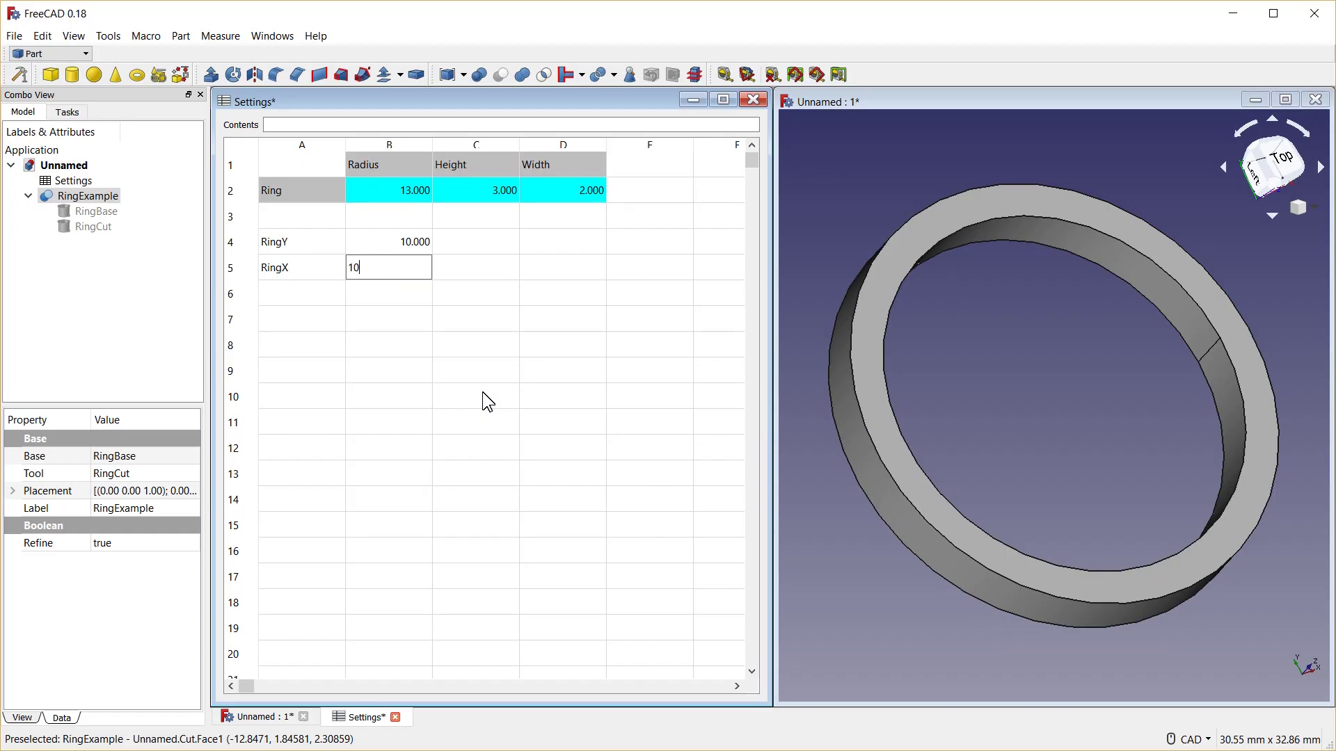
click(306, 292)
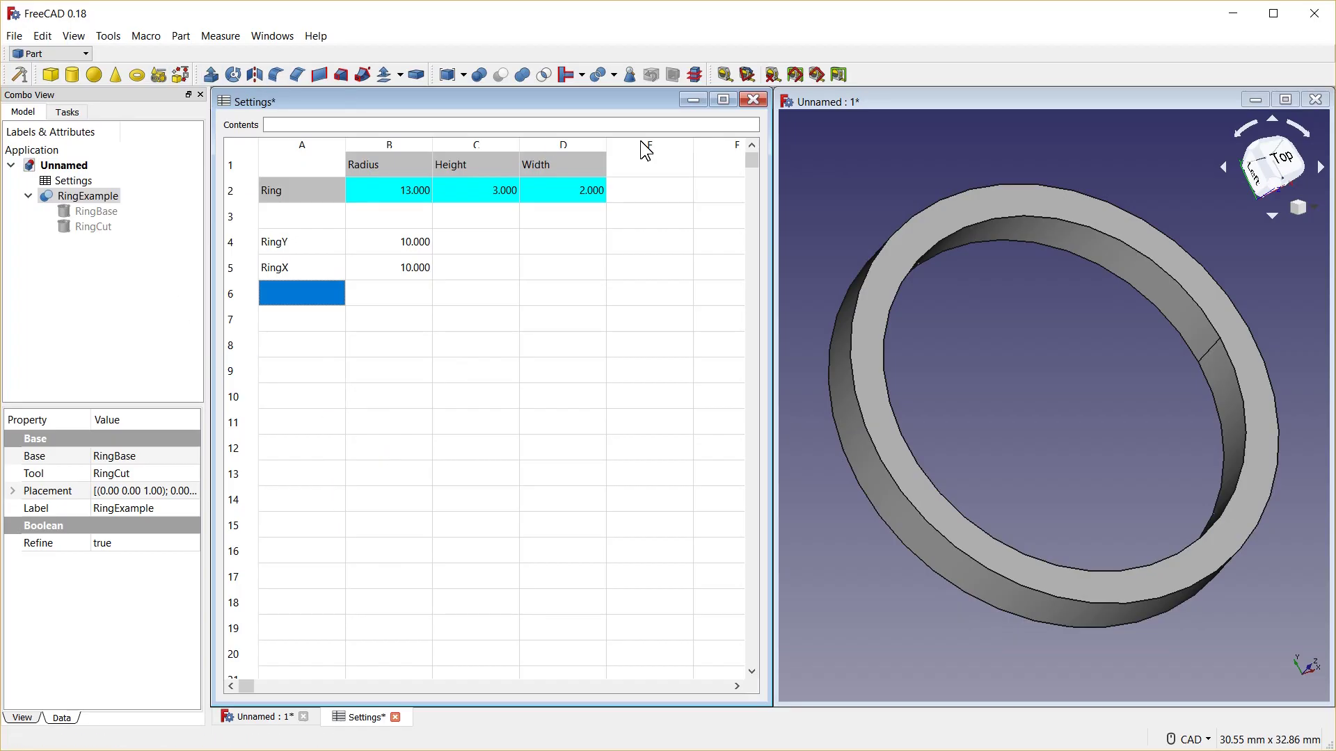
click(20, 72)
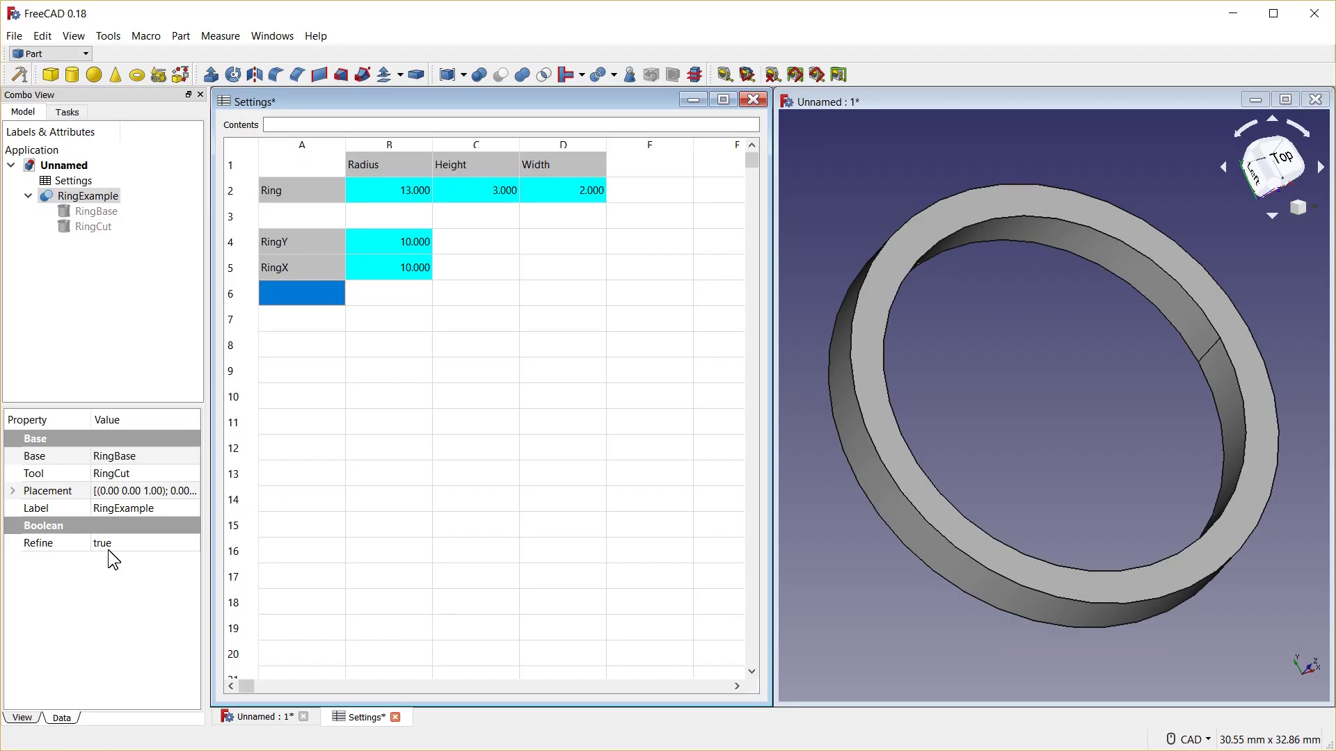
click(74, 180)
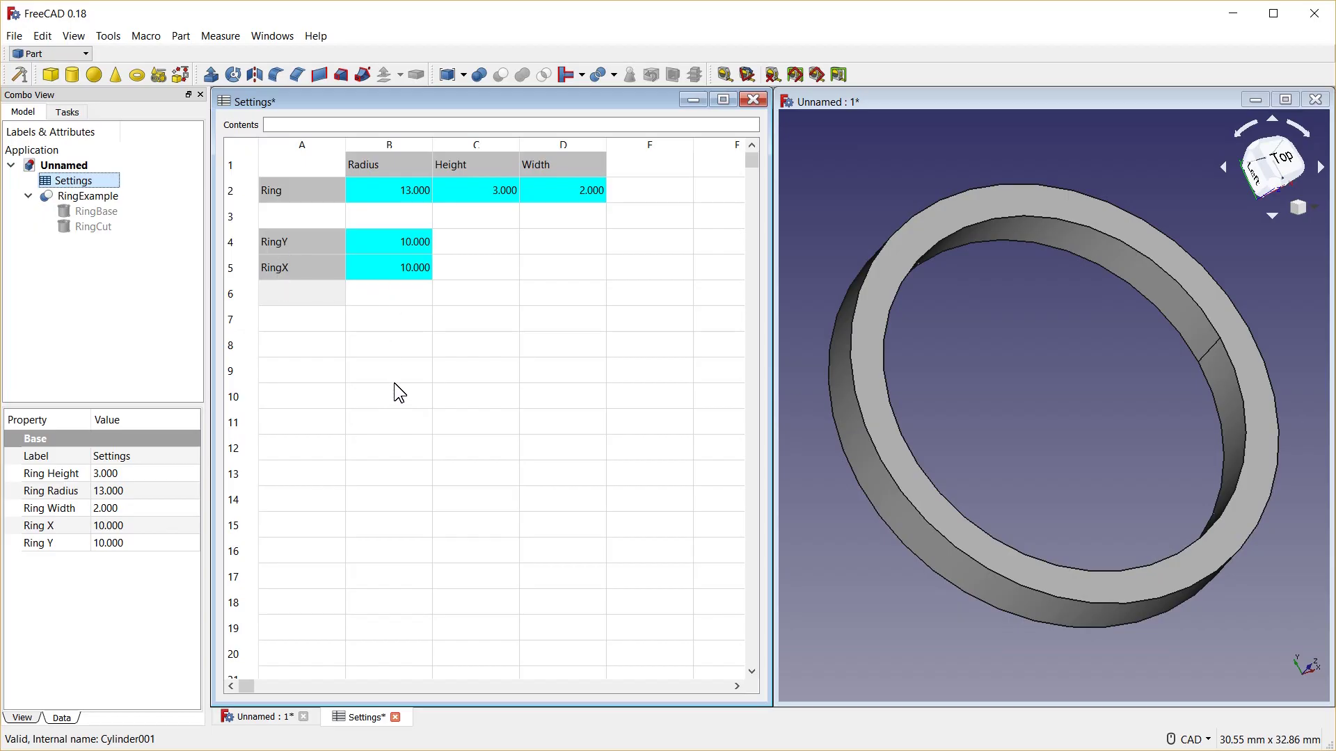
click(286, 320)
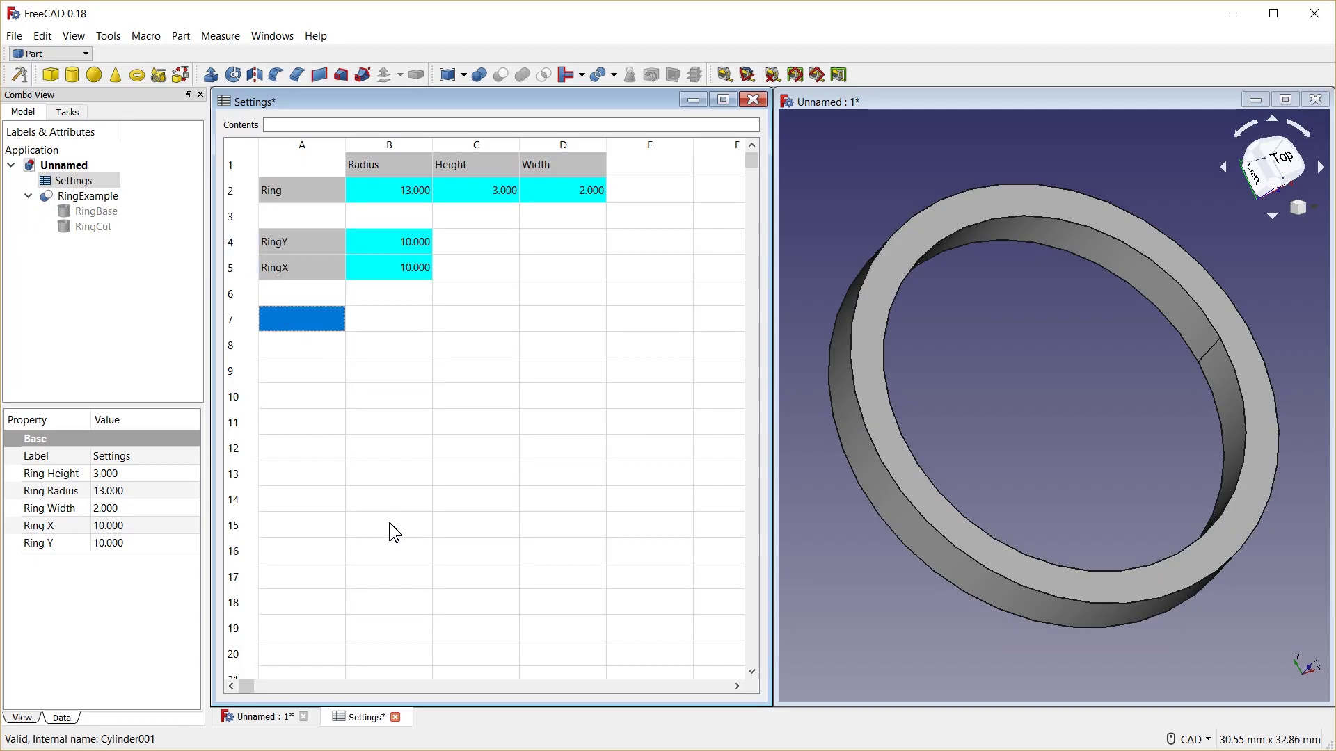
click(76, 197)
Bind RingExample's placement x position to the expression Settings.RingX.
click(13, 492)
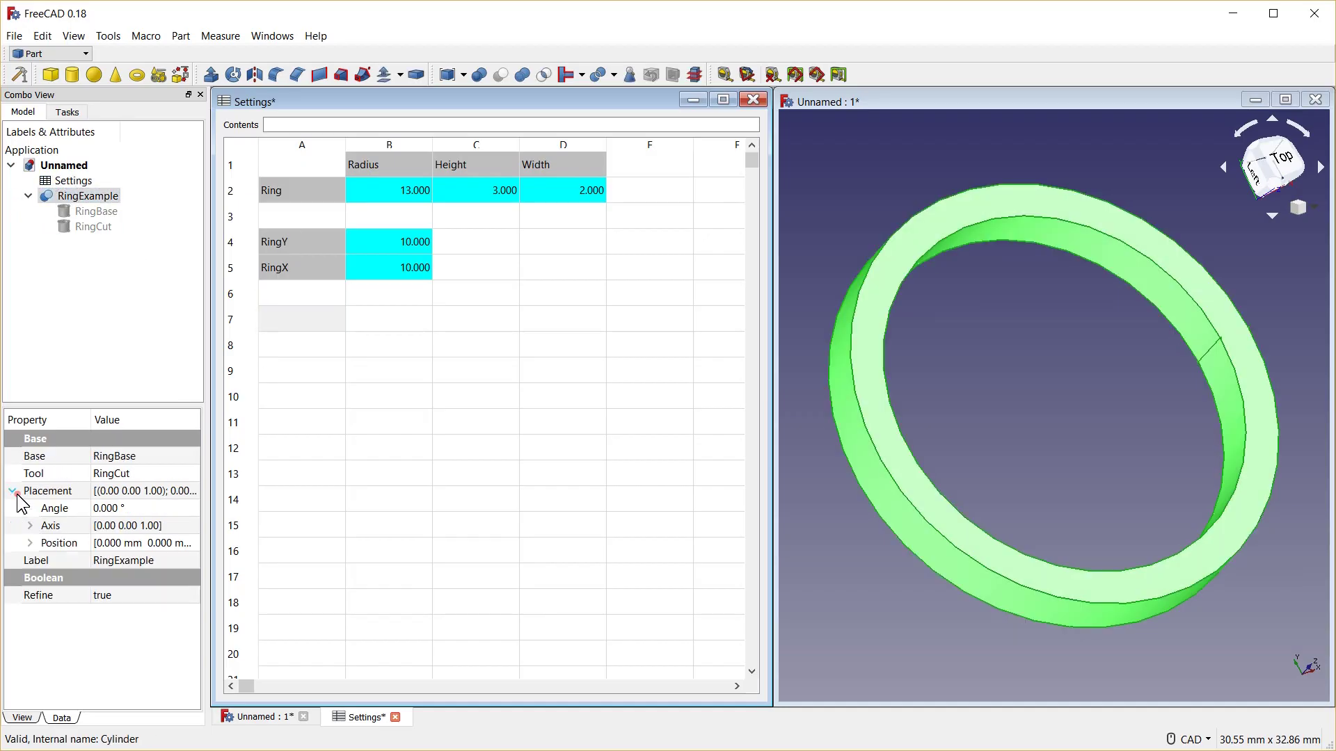
click(30, 543)
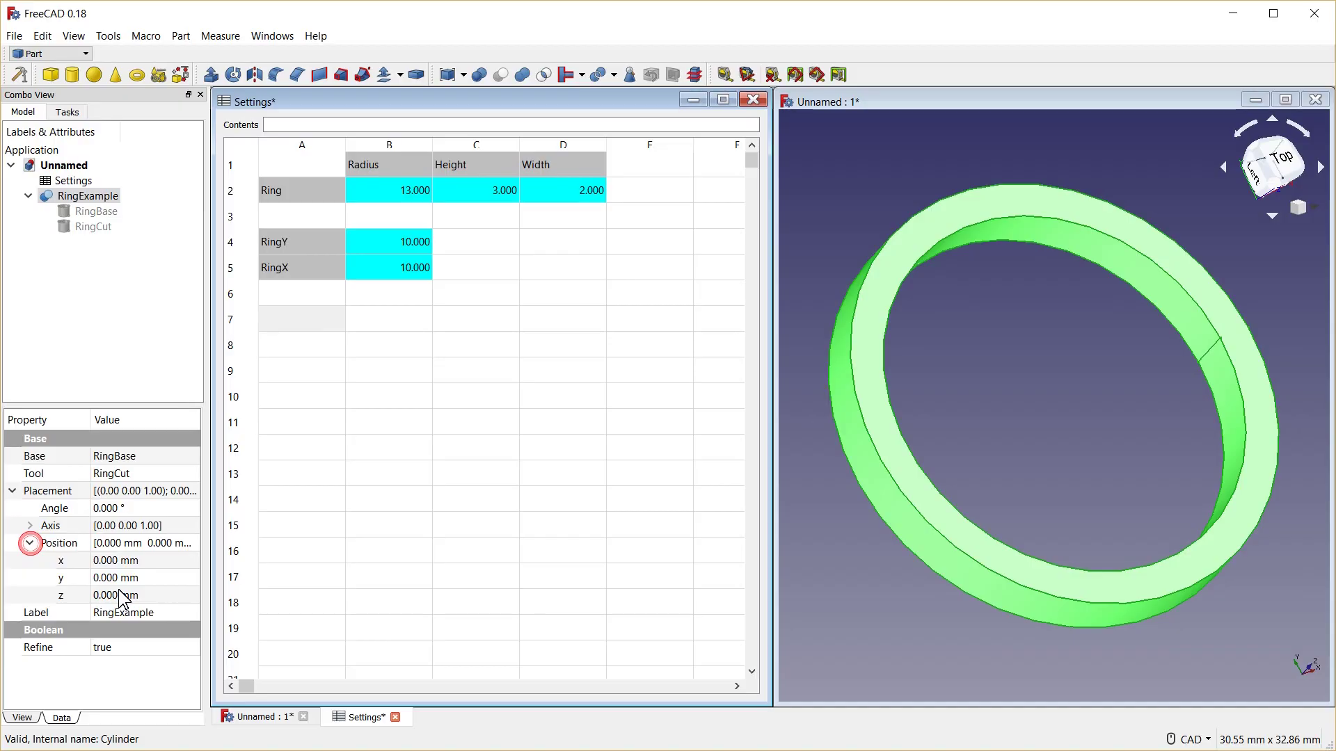
click(132, 562)
click(179, 558)
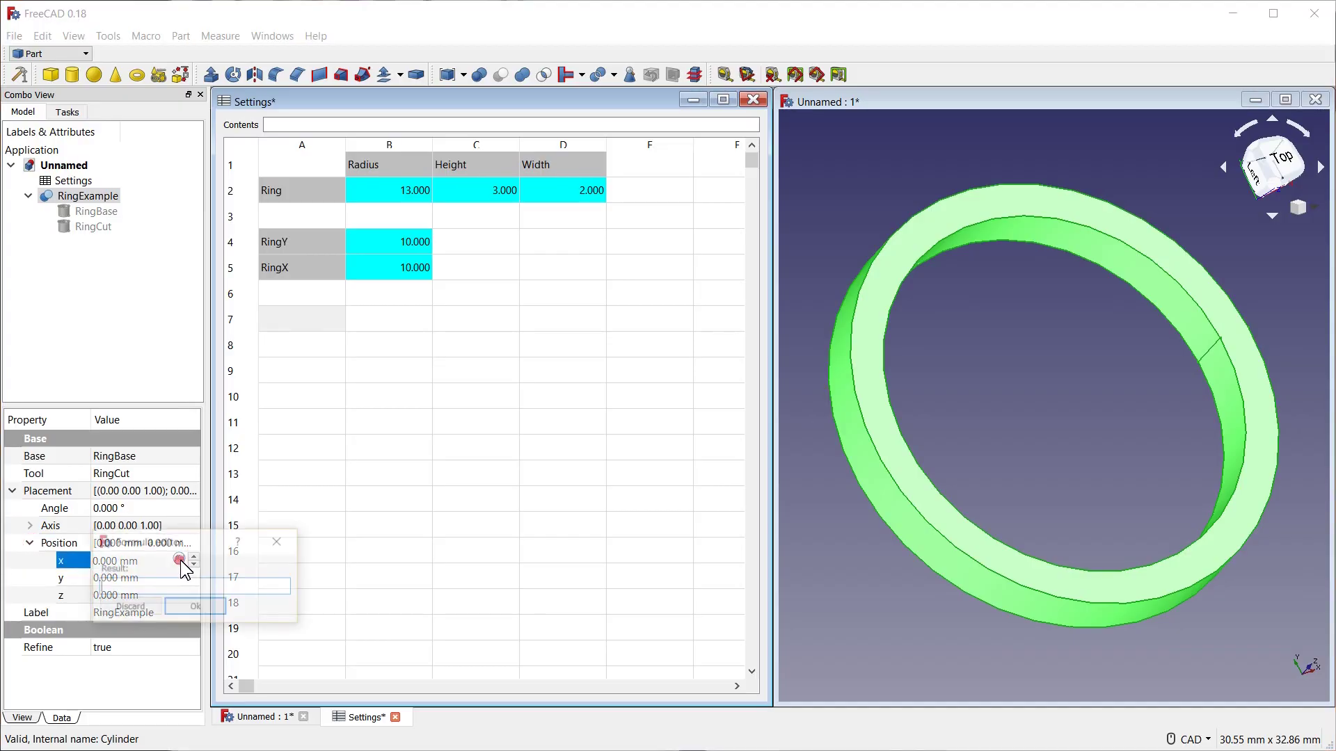
text(S)
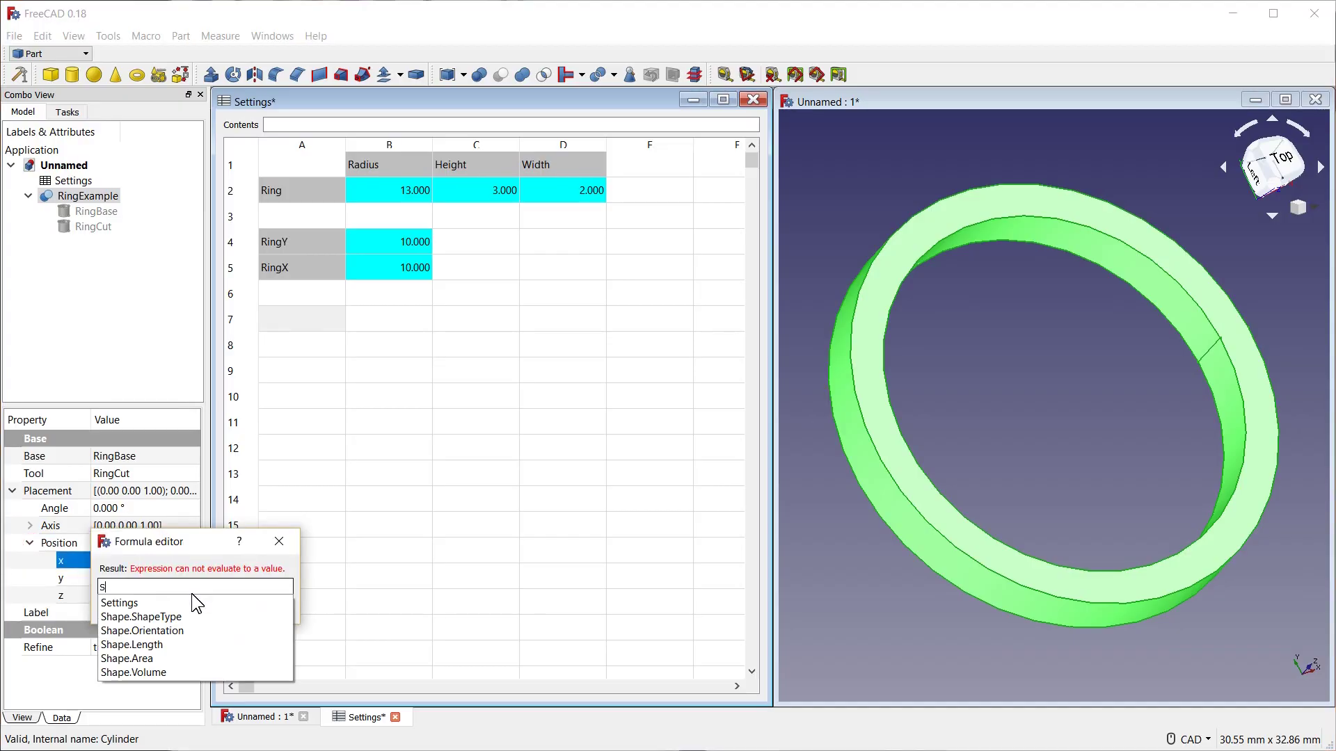
text(etting.Ring)
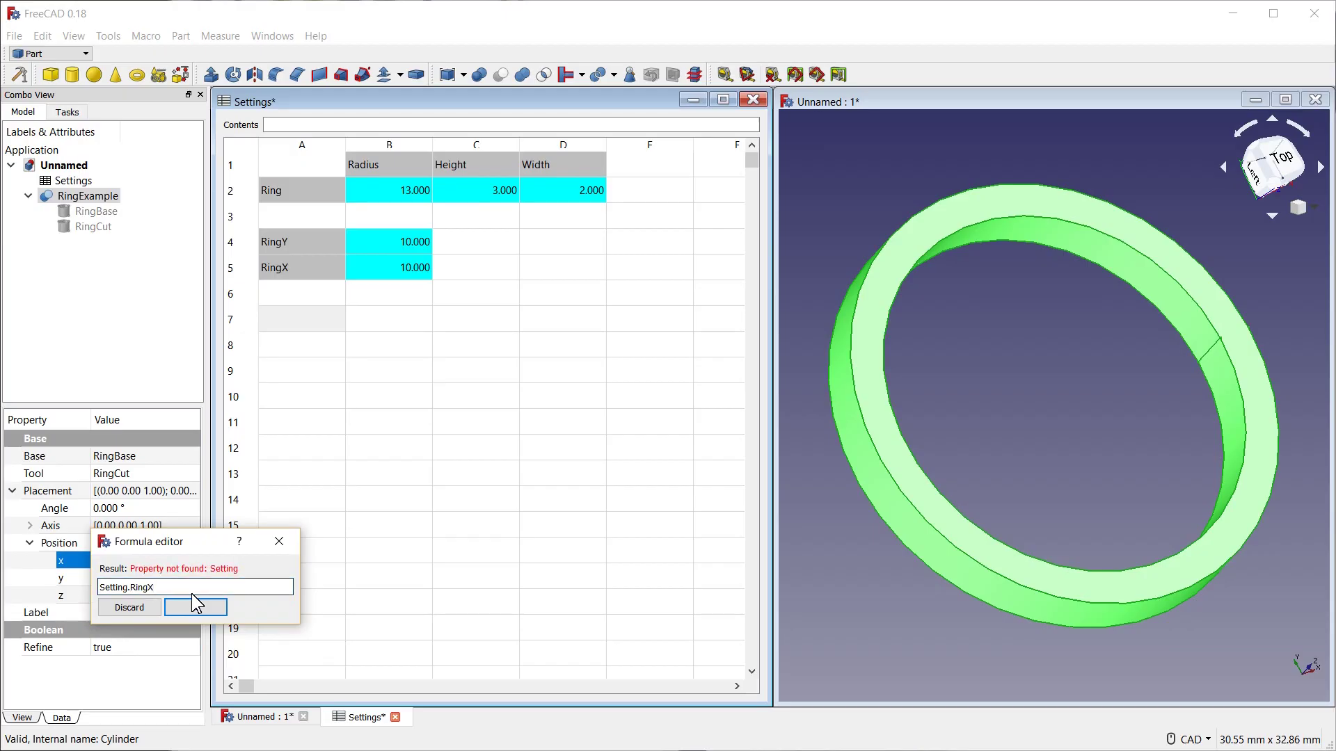
text(X)
key(BackSpace)
key(BackSpace)
key(BackSpace)
key(BackSpace)
key(BackSpace)
key(BackSpace)
text(s.Rin)
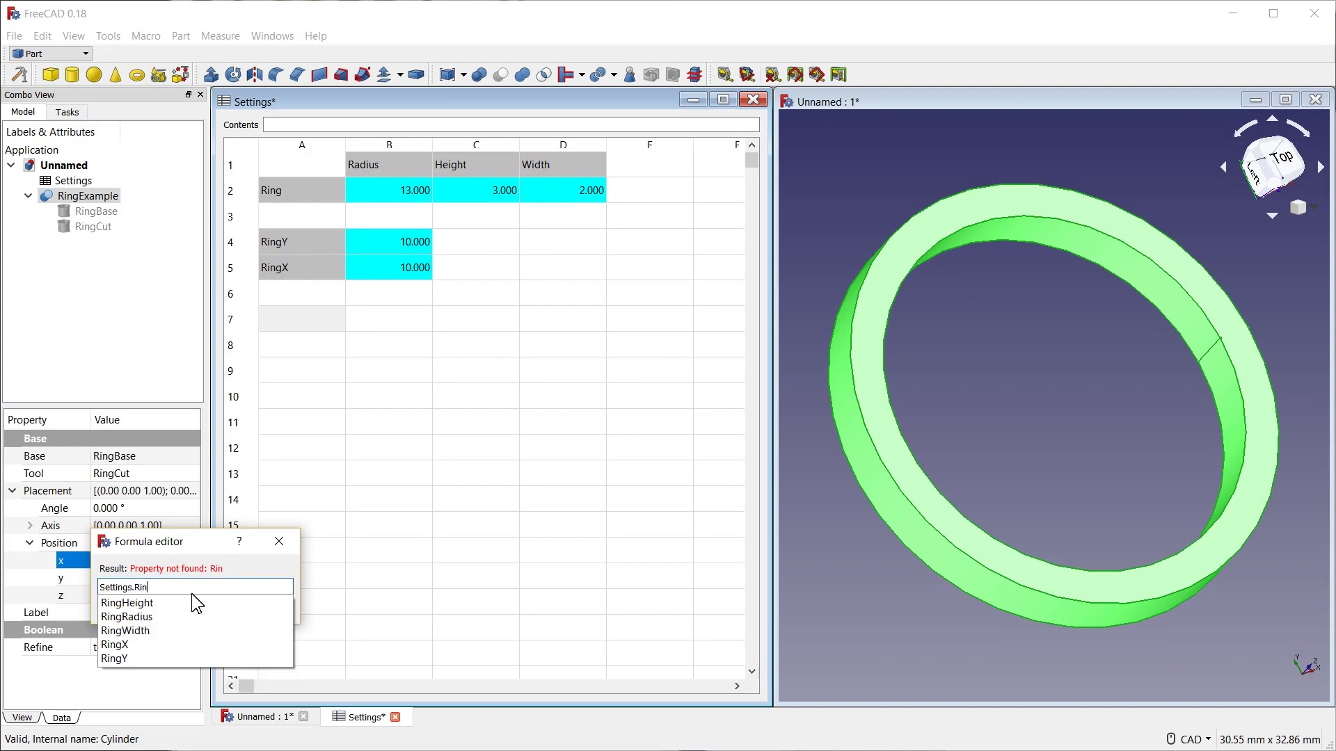
text(gX)
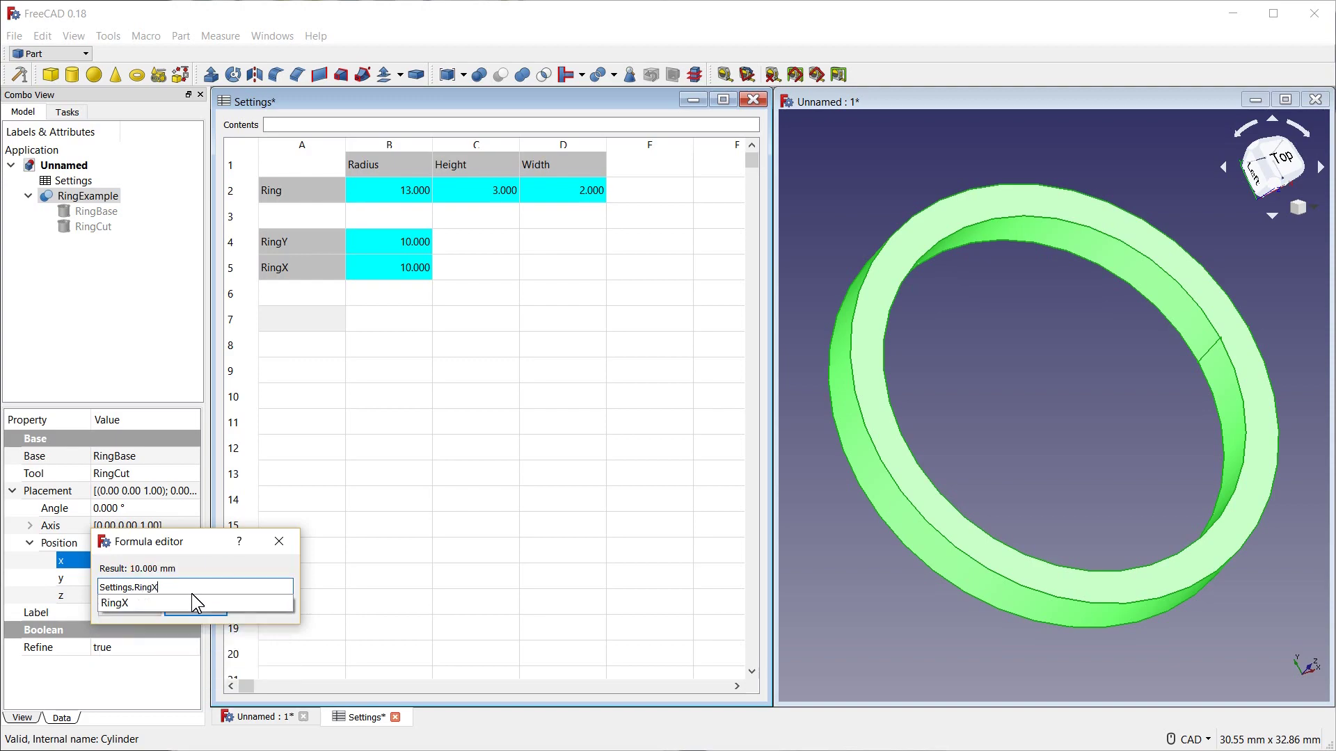
key(Return)
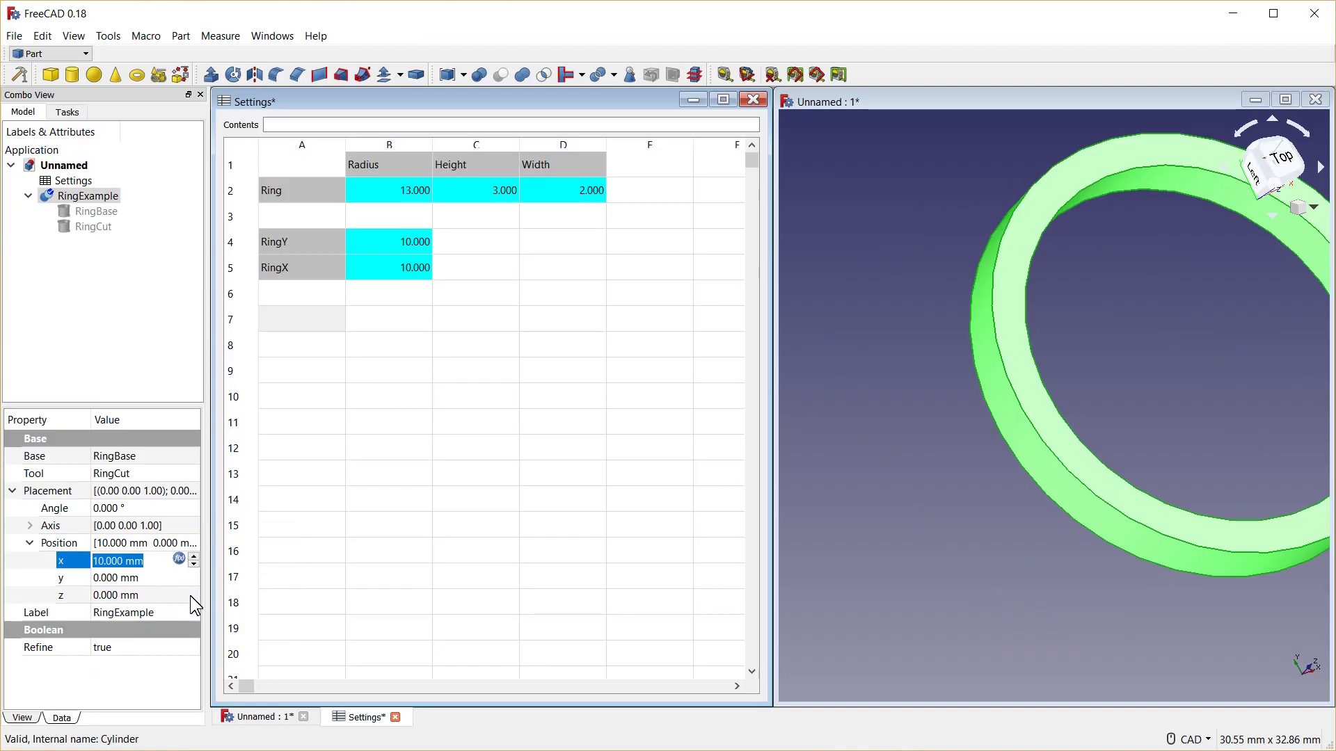
Bind RingExample's placement y position to the expression Settings.RingY.
click(149, 579)
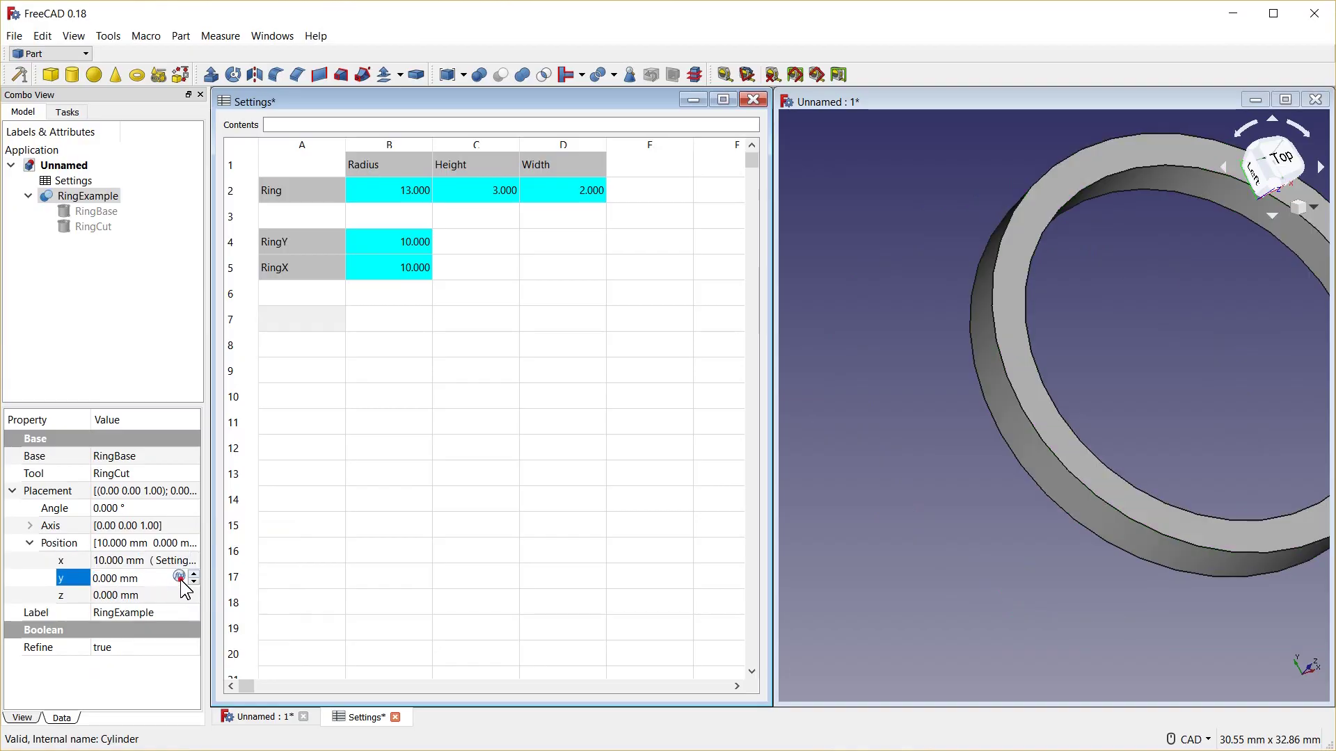
click(179, 577)
text(Se)
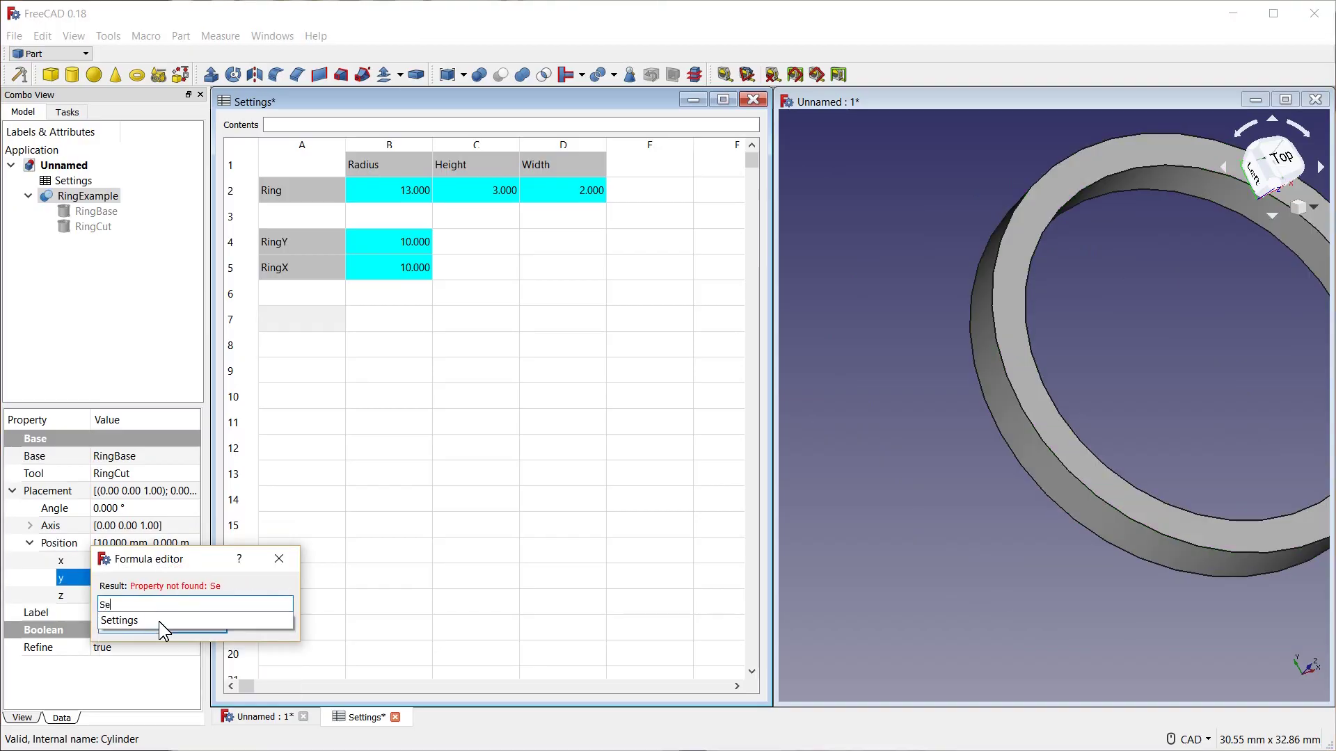
click(158, 620)
text(Ring)
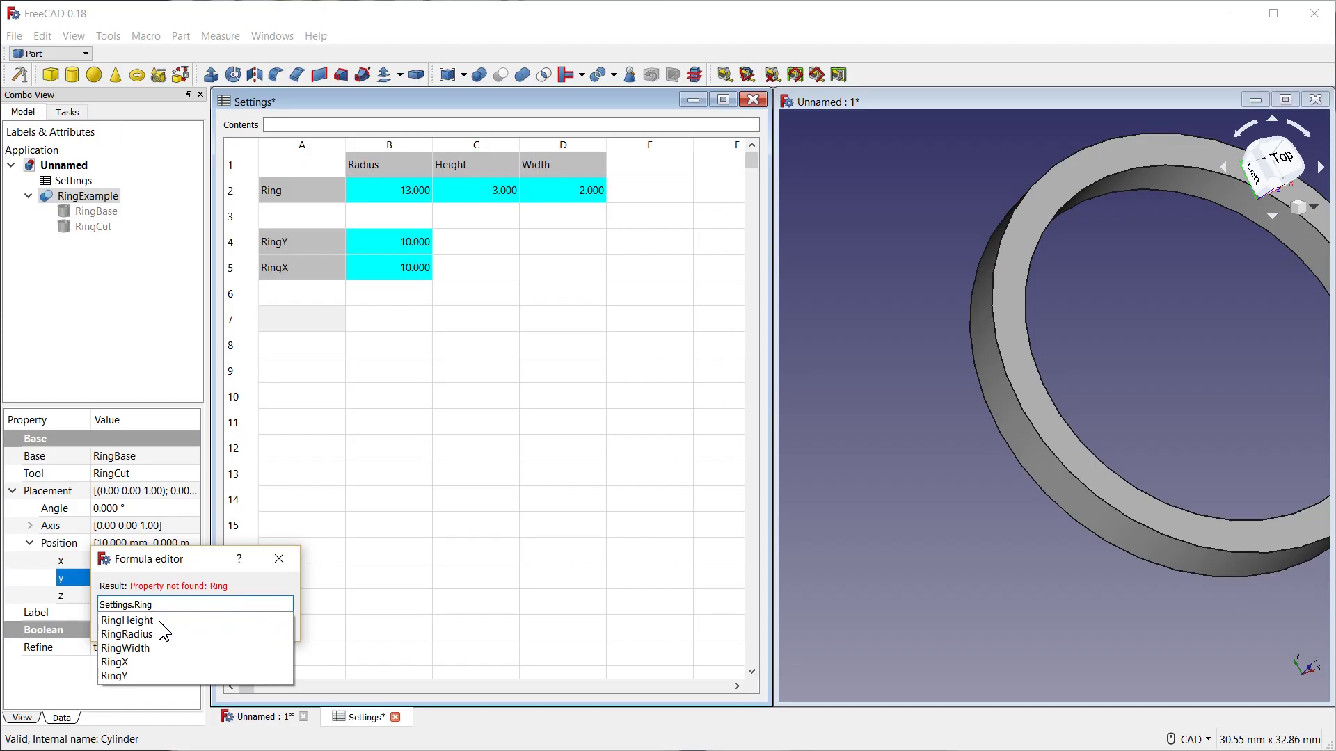
text(Y)
key(Return)
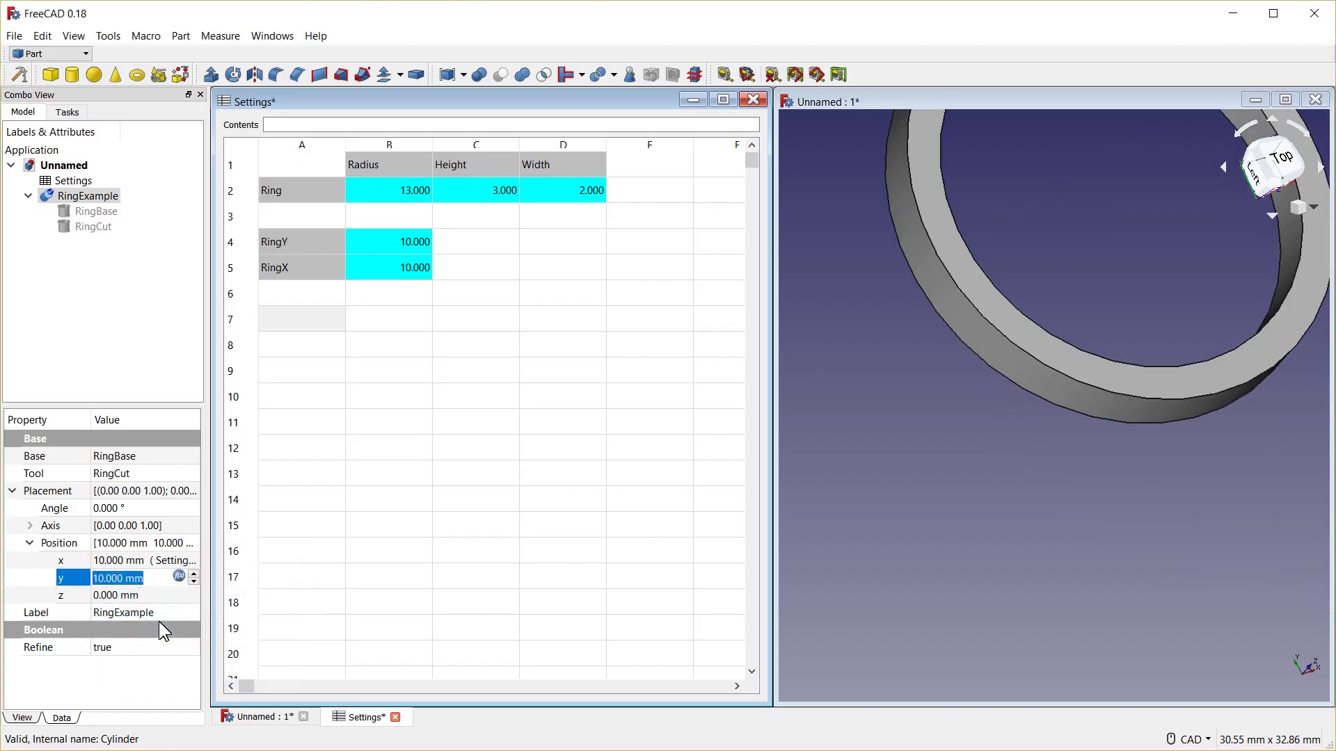
click(384, 241)
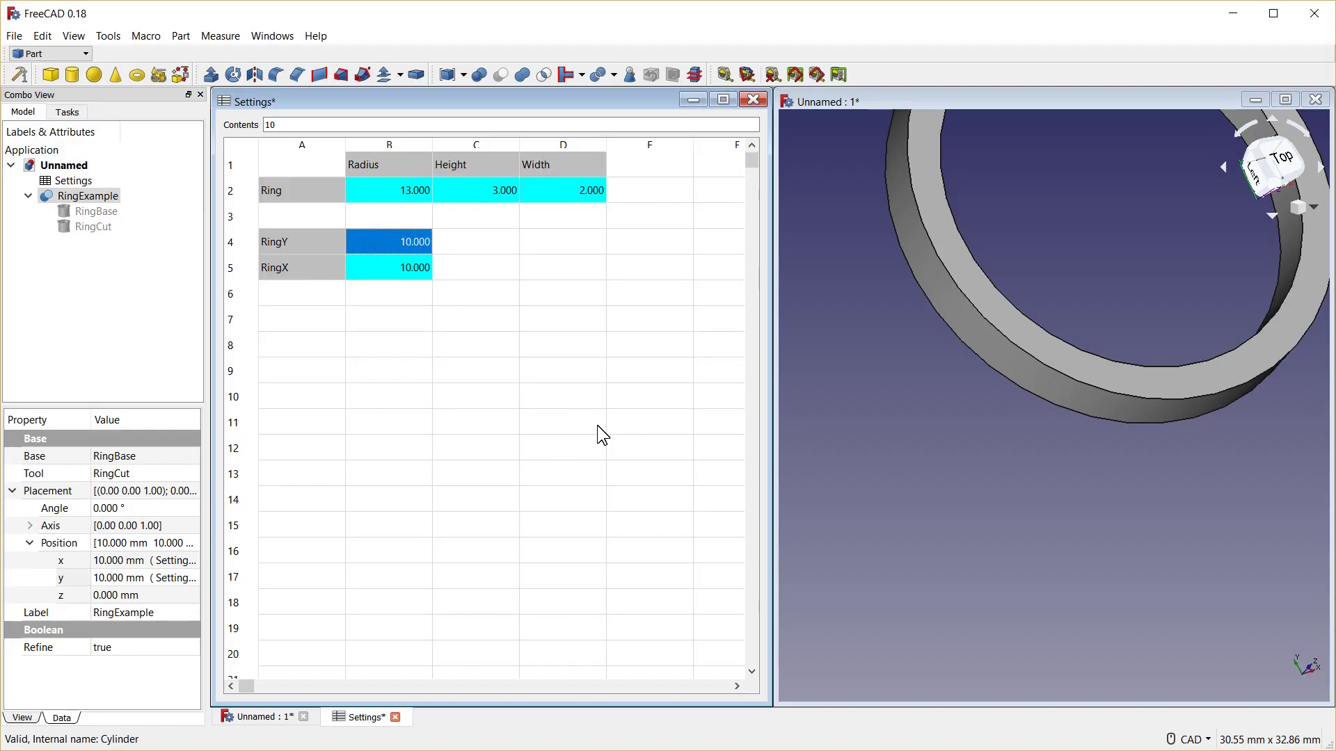
Set RingY in cell B4 to 20 so the ring moves to y = 20 mm.
text(20)
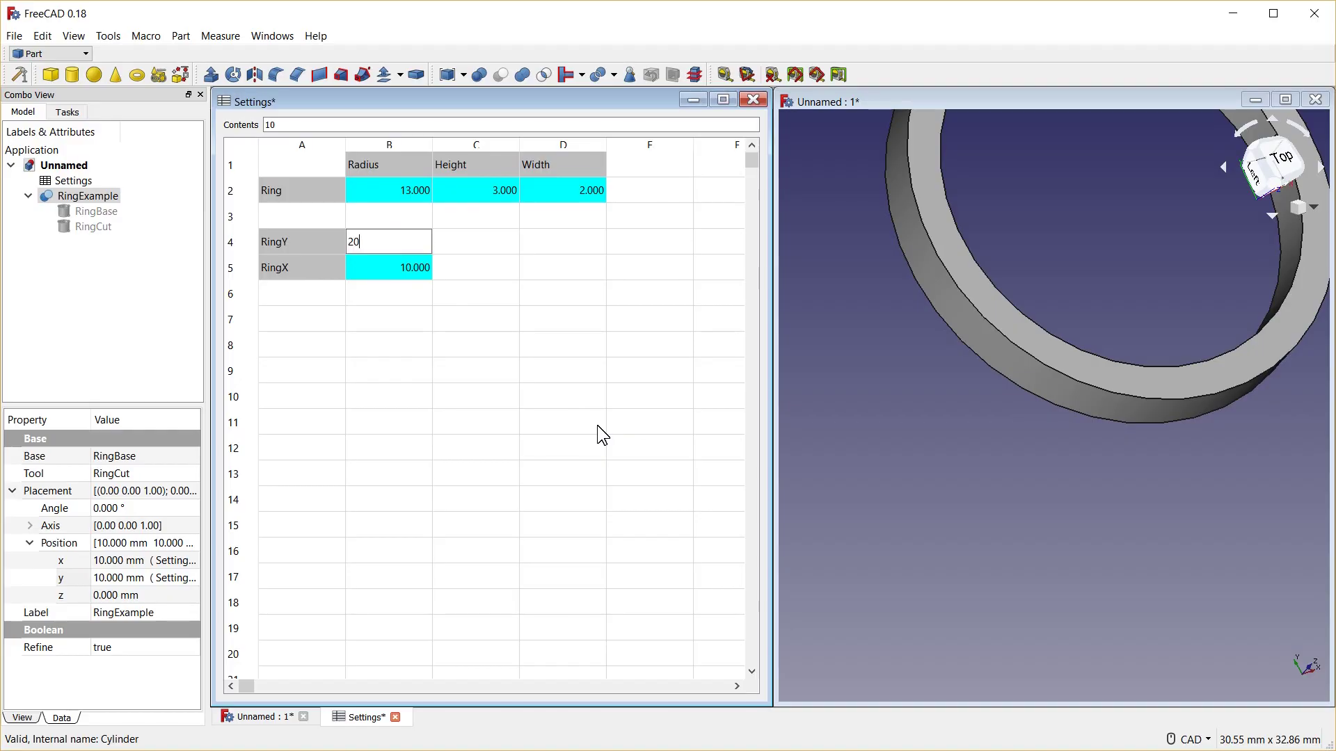
click(453, 269)
scroll(1085, 417, down, 6)
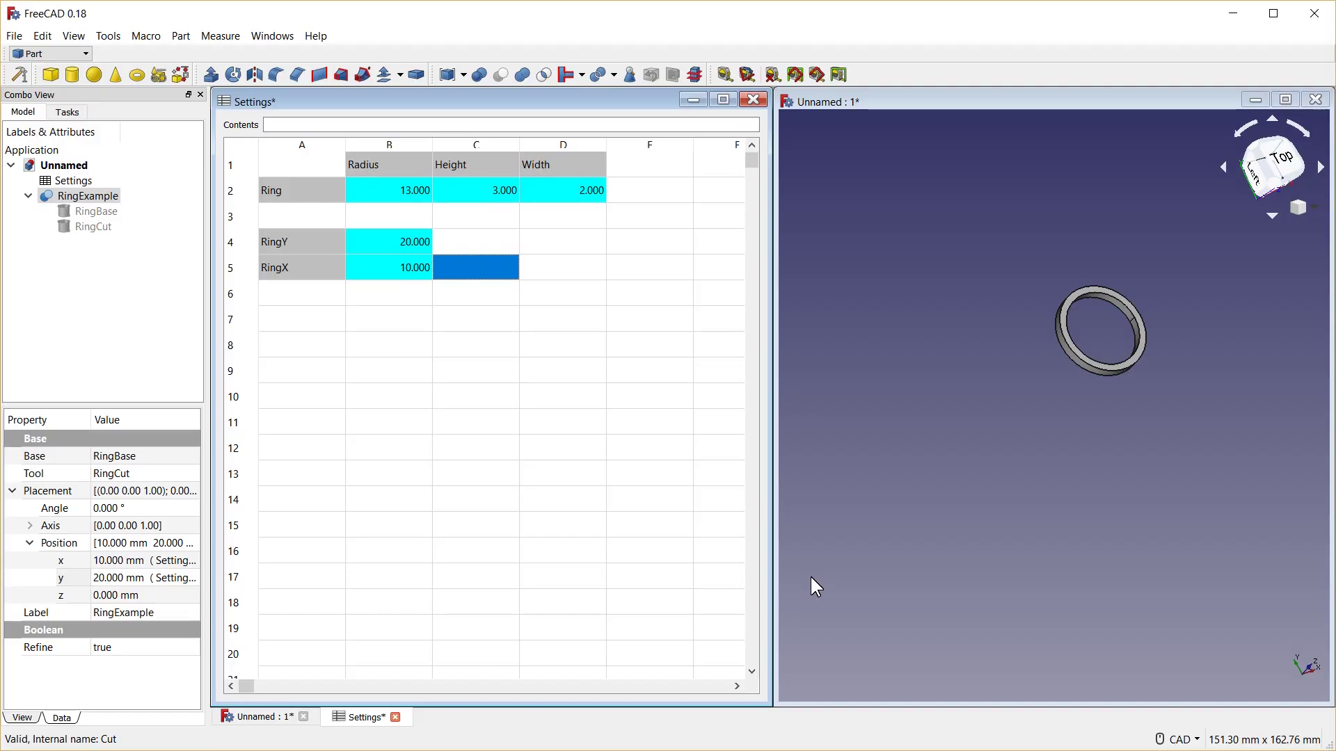
text(vf)
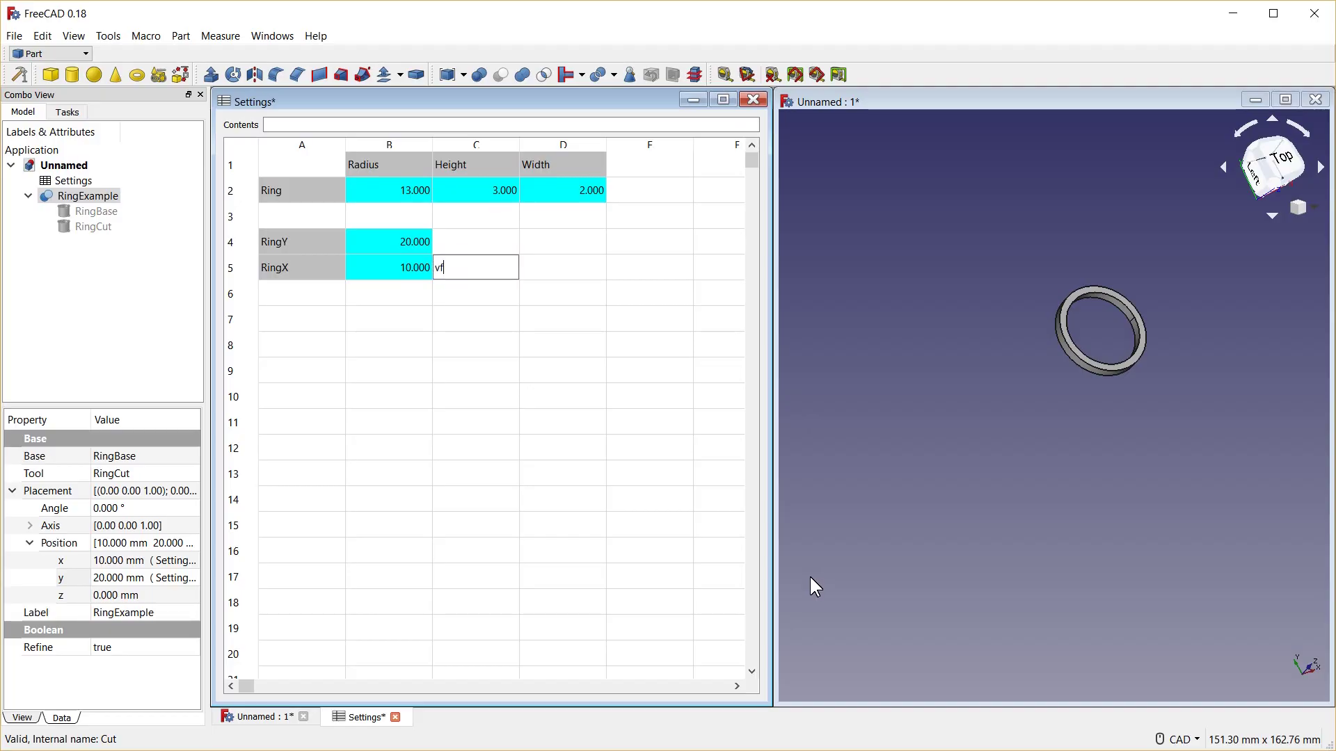
click(883, 450)
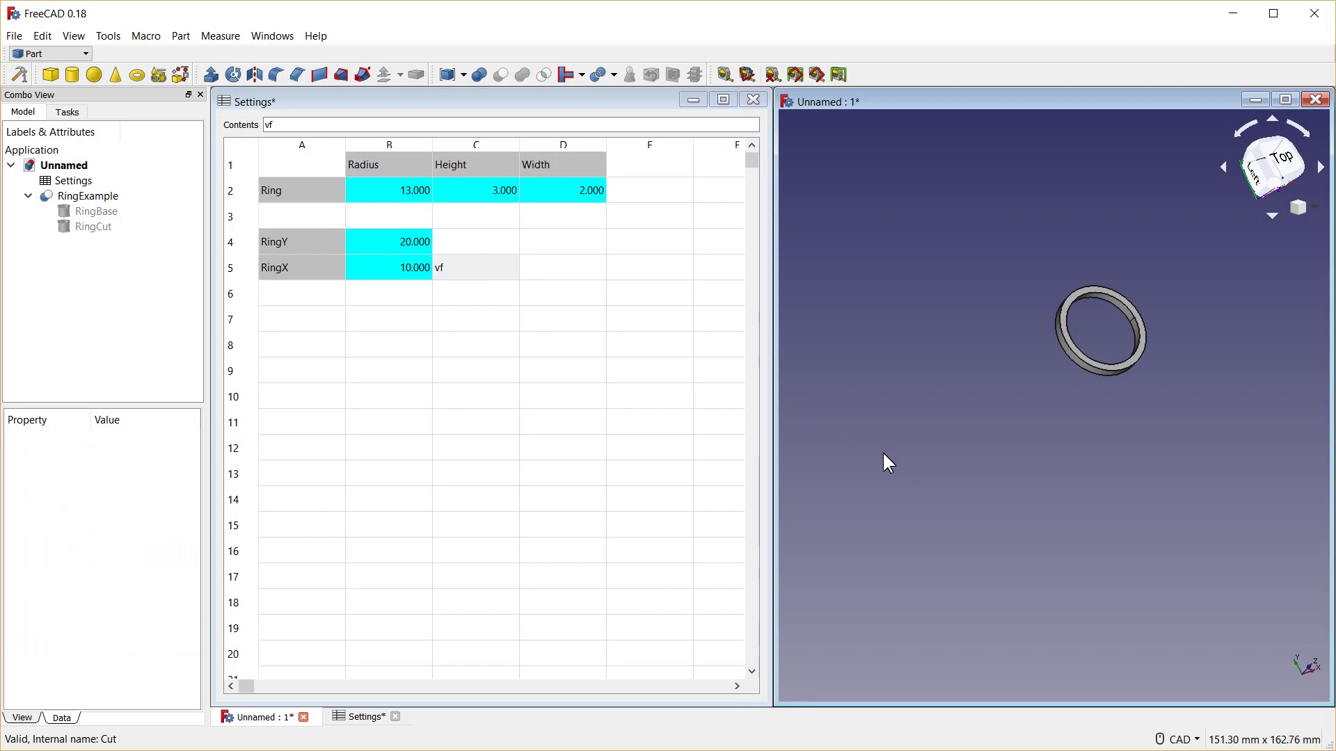
click(489, 274)
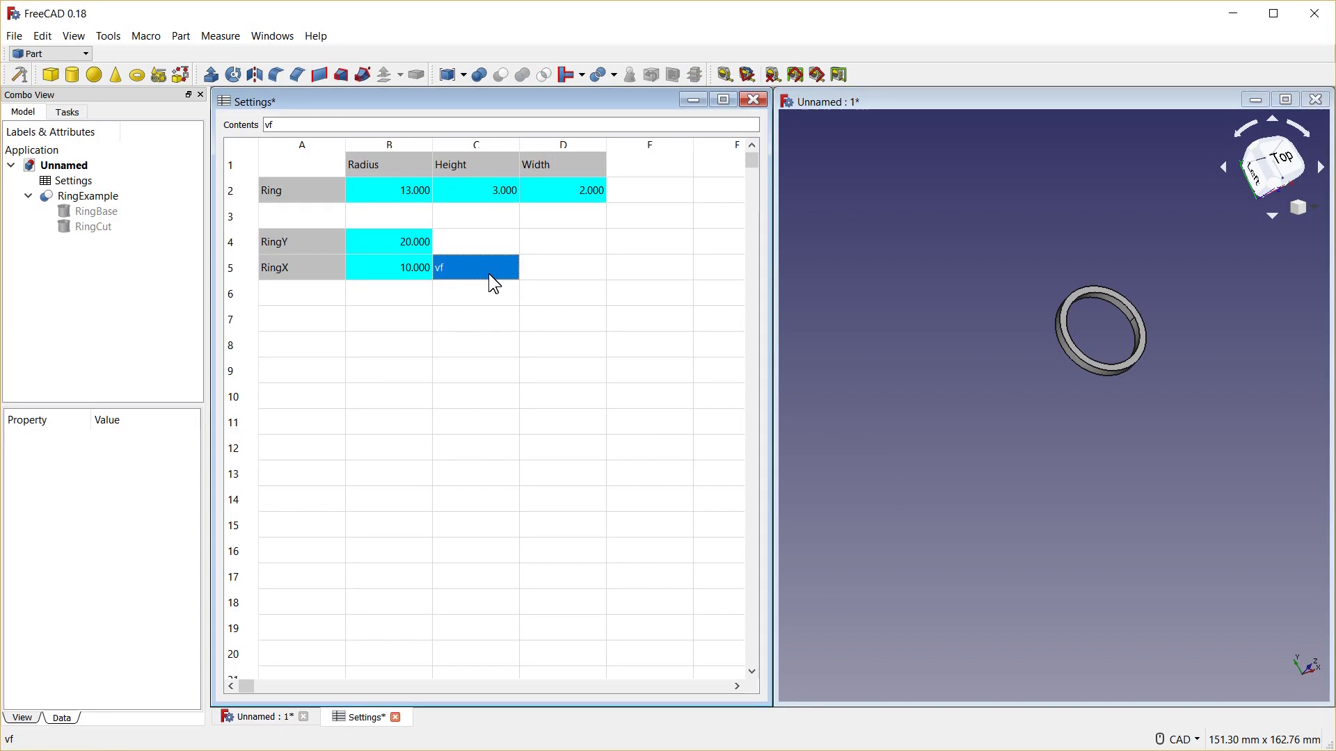
key(Delete)
Select the Settings cell range B1:F8 covering all the ring values.
click(708, 188)
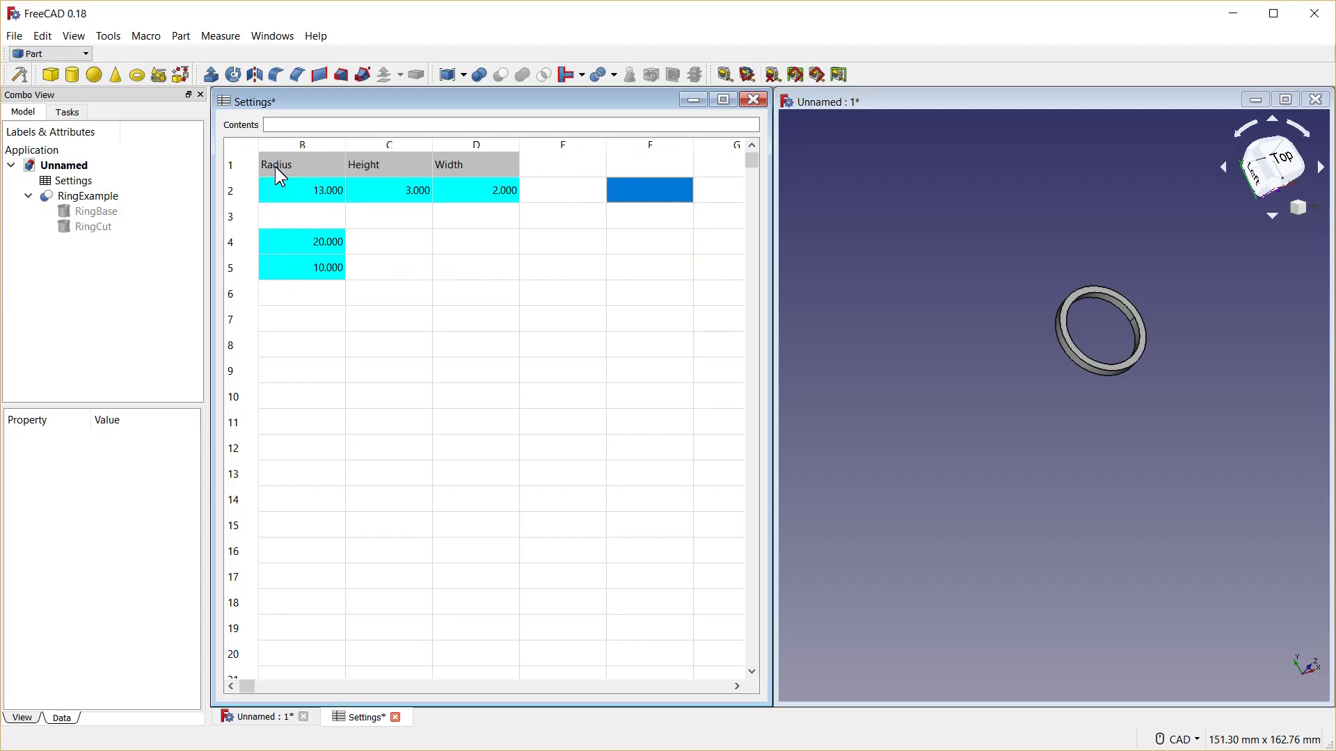
click(278, 342)
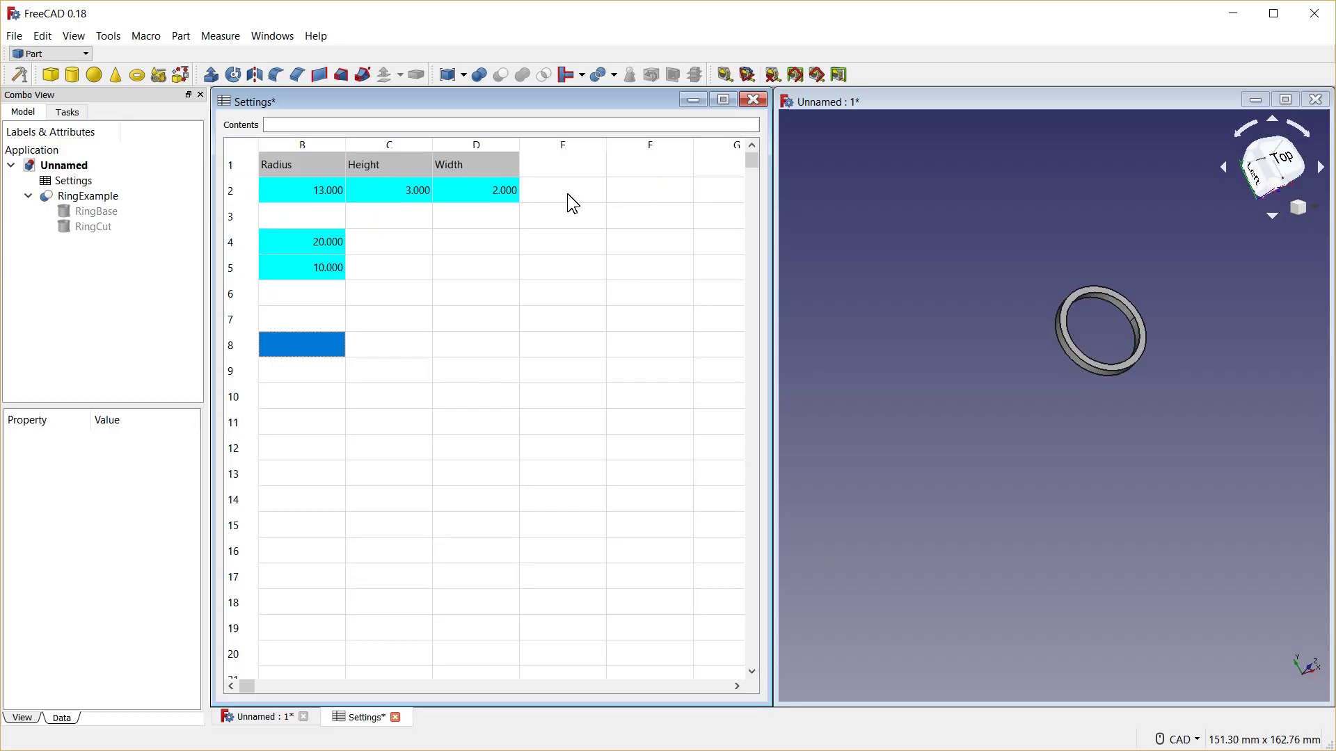
click(630, 167)
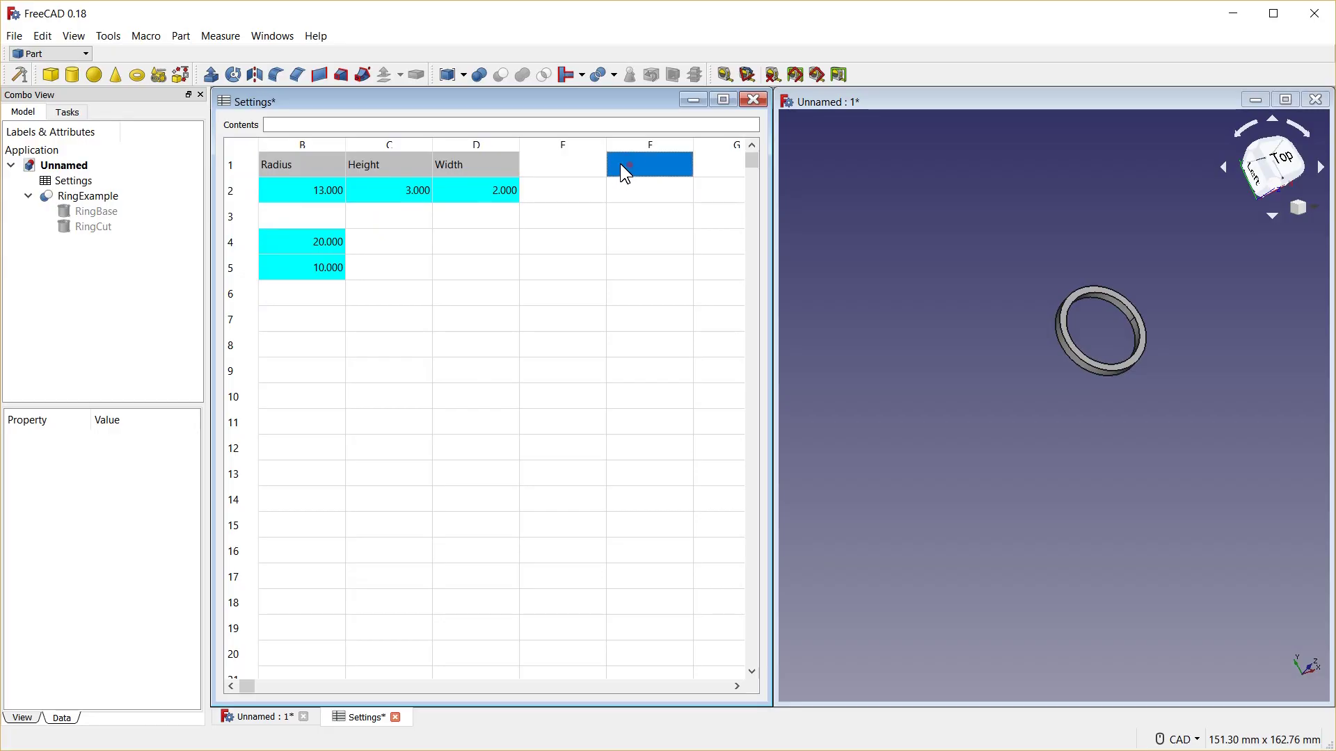
drag(620, 164, 293, 341)
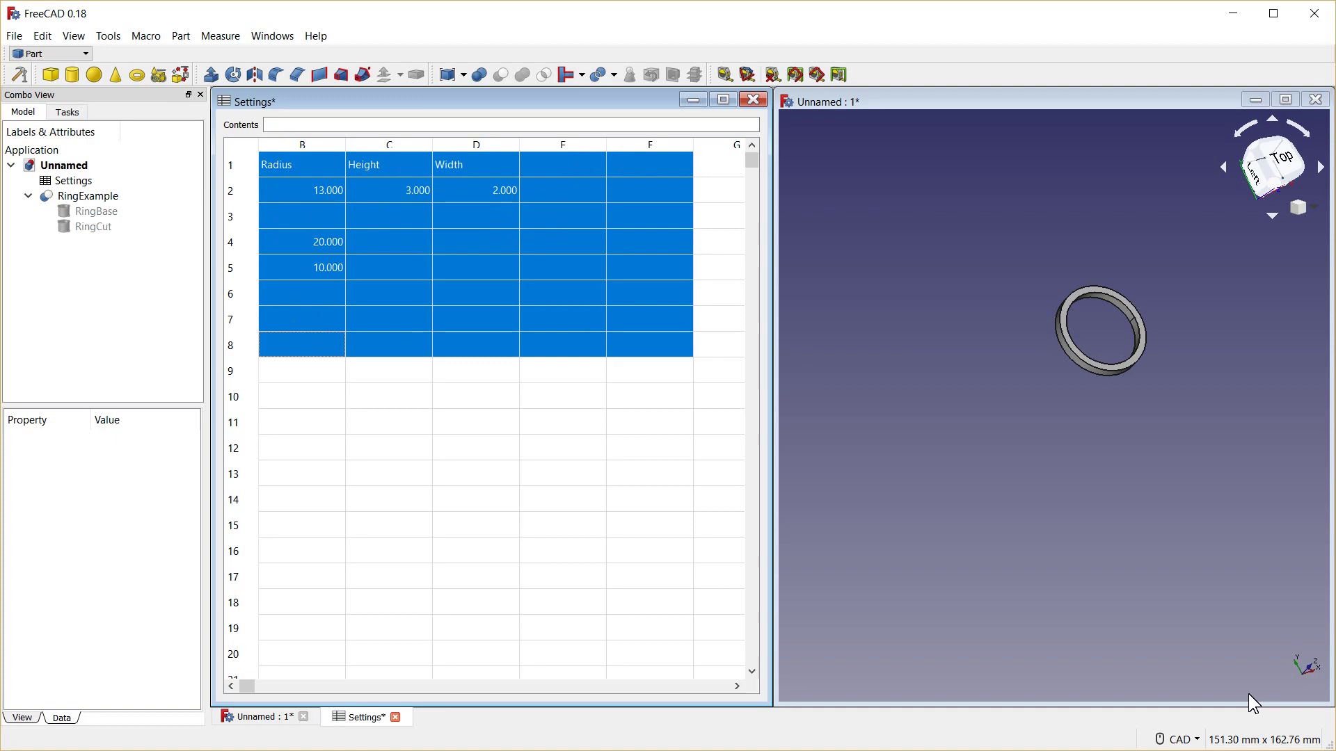